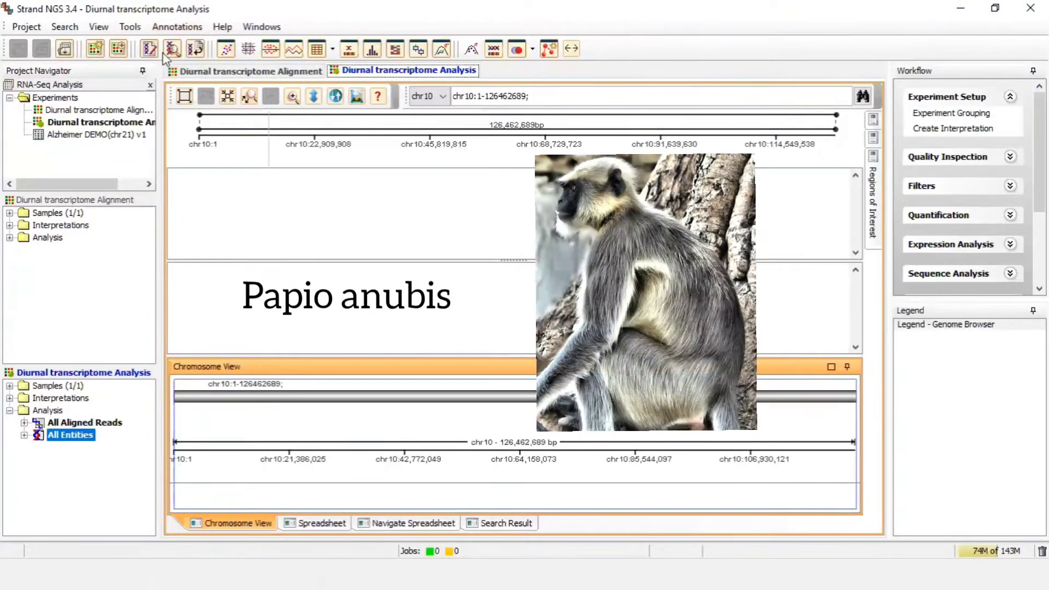
# Examine the Olive Baboon annotations in the Annotations Manager, expanding the Panubis1_0 build's Genes and Transcripts and Reference entries
pyautogui.click(173, 29)
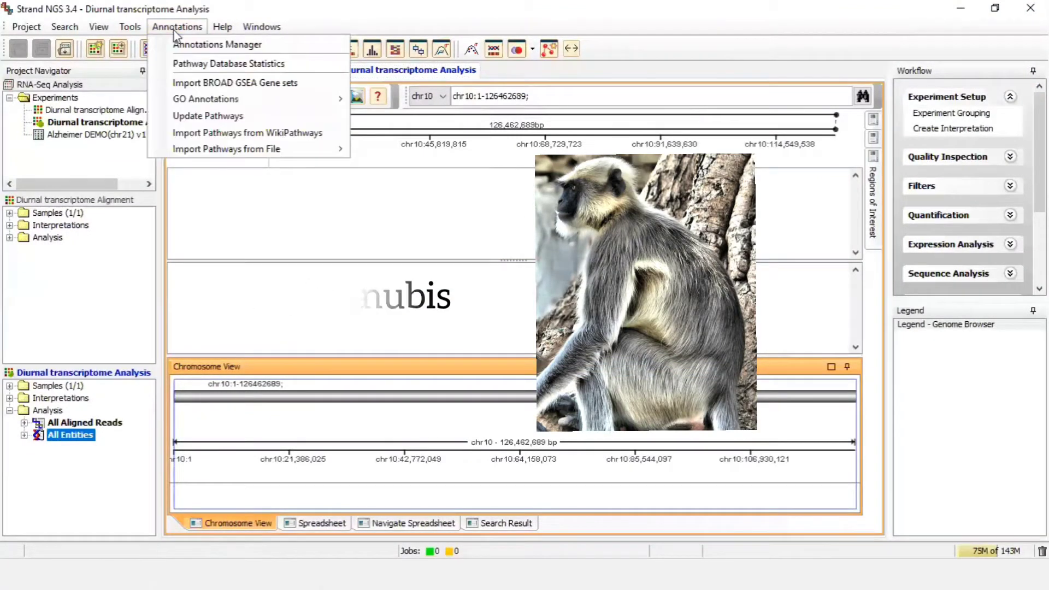
pyautogui.click(189, 47)
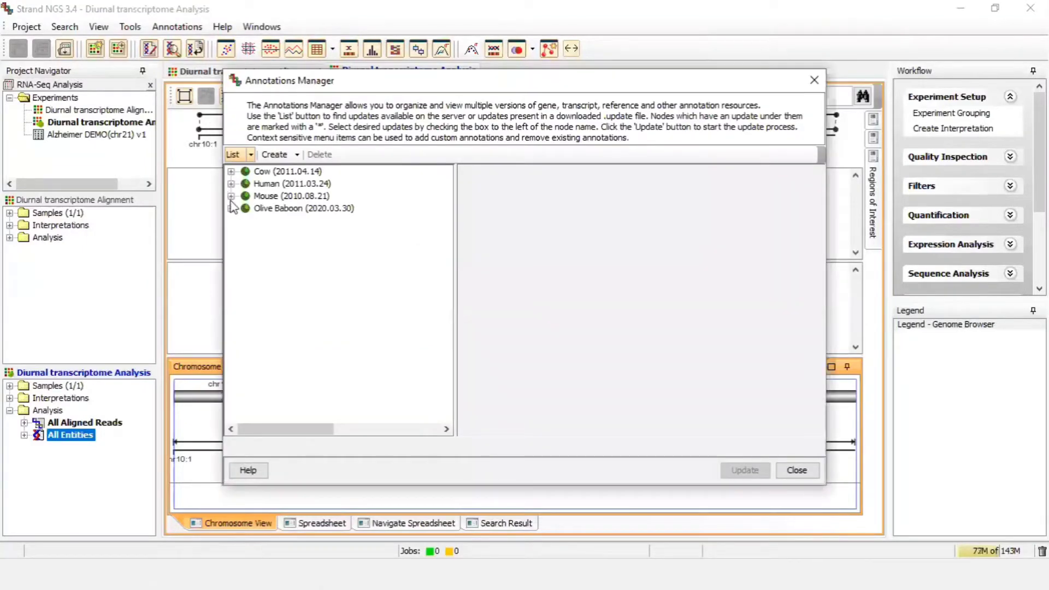
pyautogui.click(231, 208)
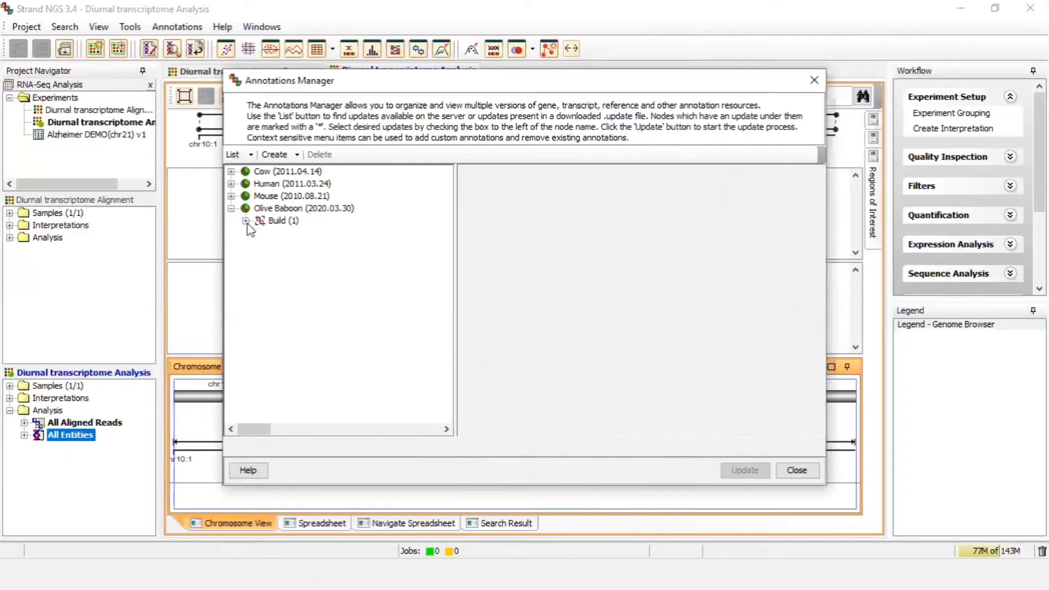
pyautogui.click(246, 221)
pyautogui.click(260, 233)
pyautogui.click(274, 246)
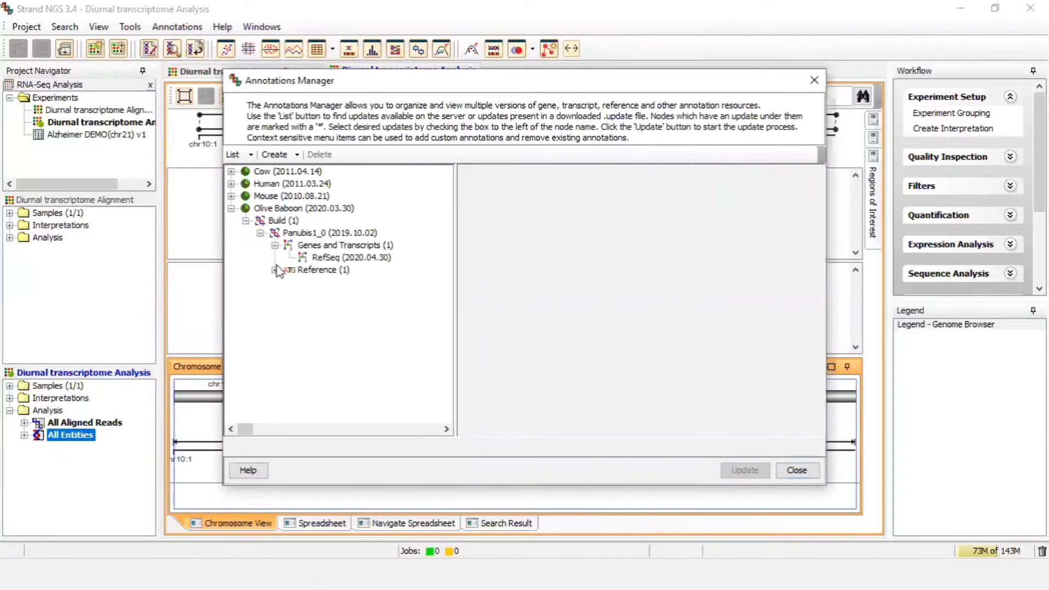
pyautogui.click(275, 270)
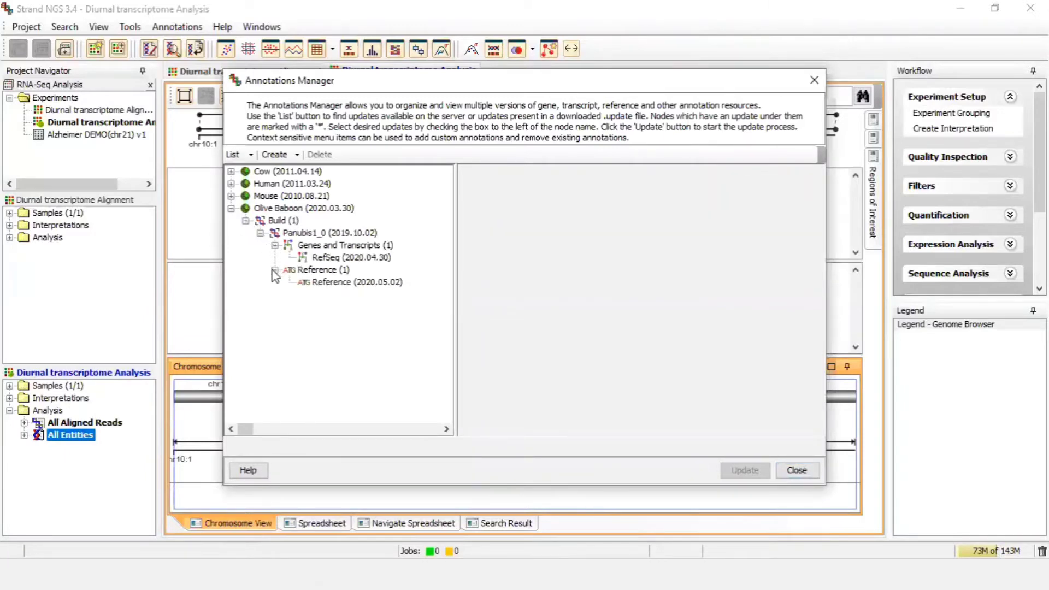
pyautogui.click(814, 80)
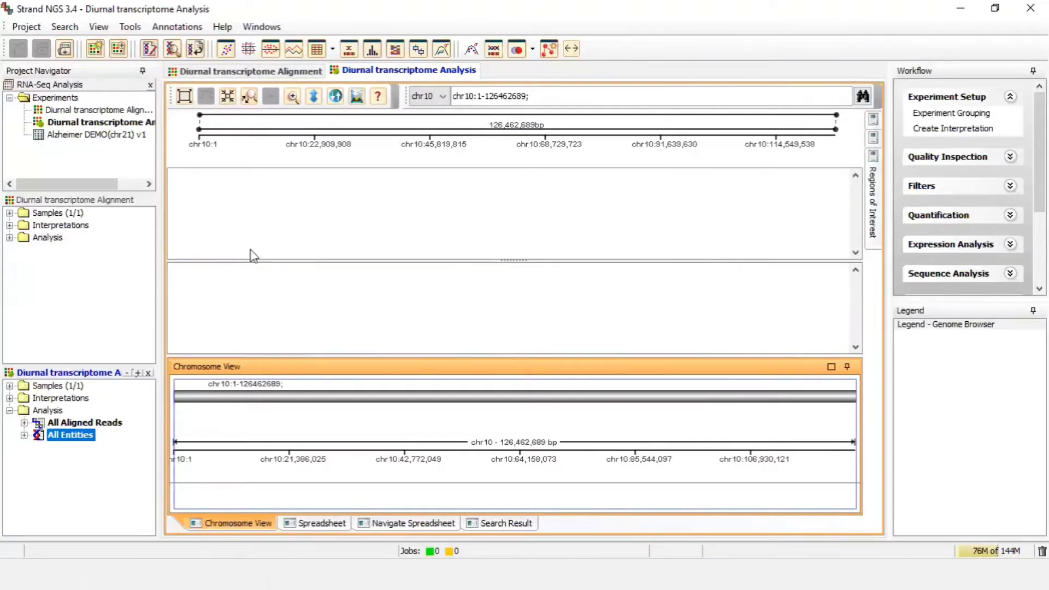
# Float and reposition the Genome View pane, dock it back in the browser and return it to auto-hide
pyautogui.moveTo(873, 119)
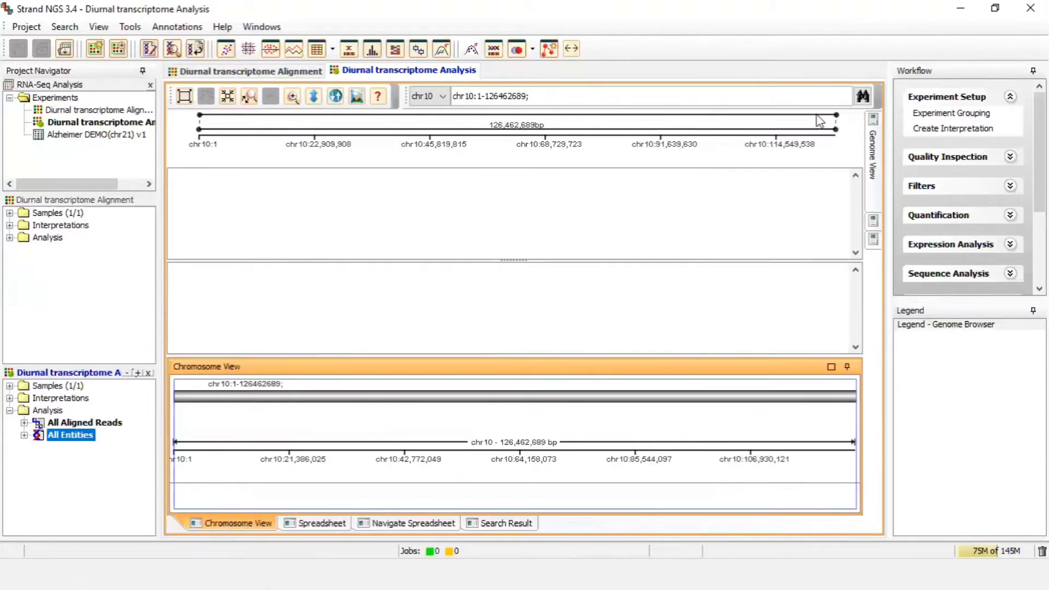
pyautogui.click(872, 131)
pyautogui.doubleClick(790, 117)
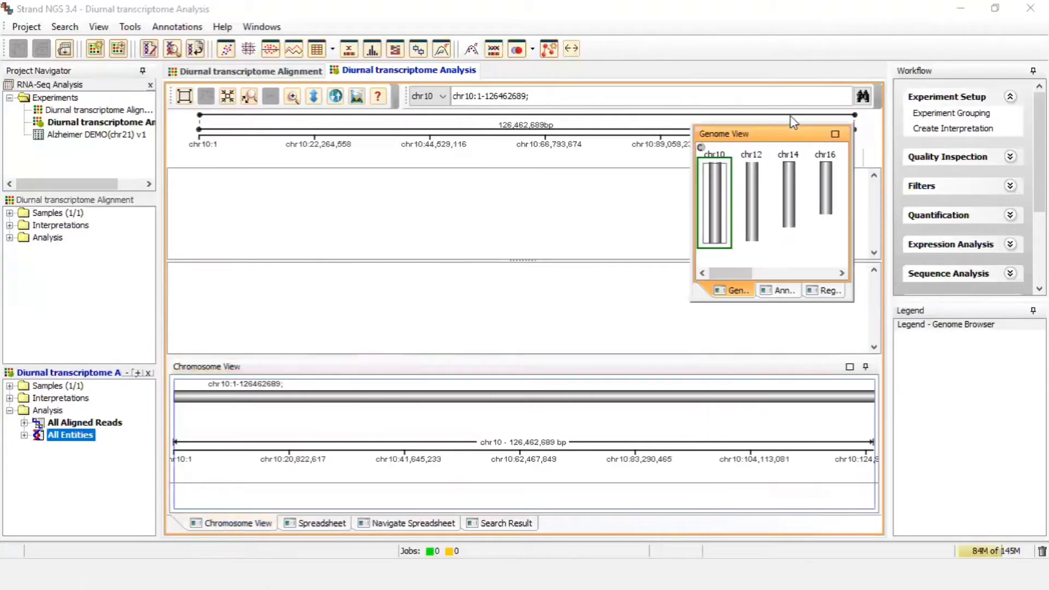
pyautogui.moveTo(776, 131); pyautogui.dragTo(890, 214)
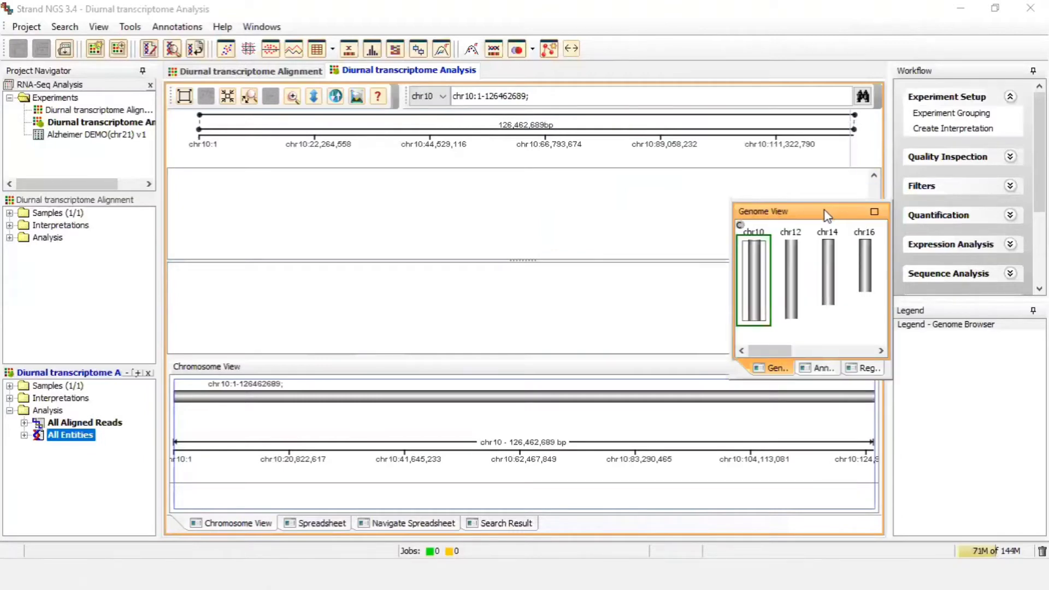
pyautogui.doubleClick(826, 215)
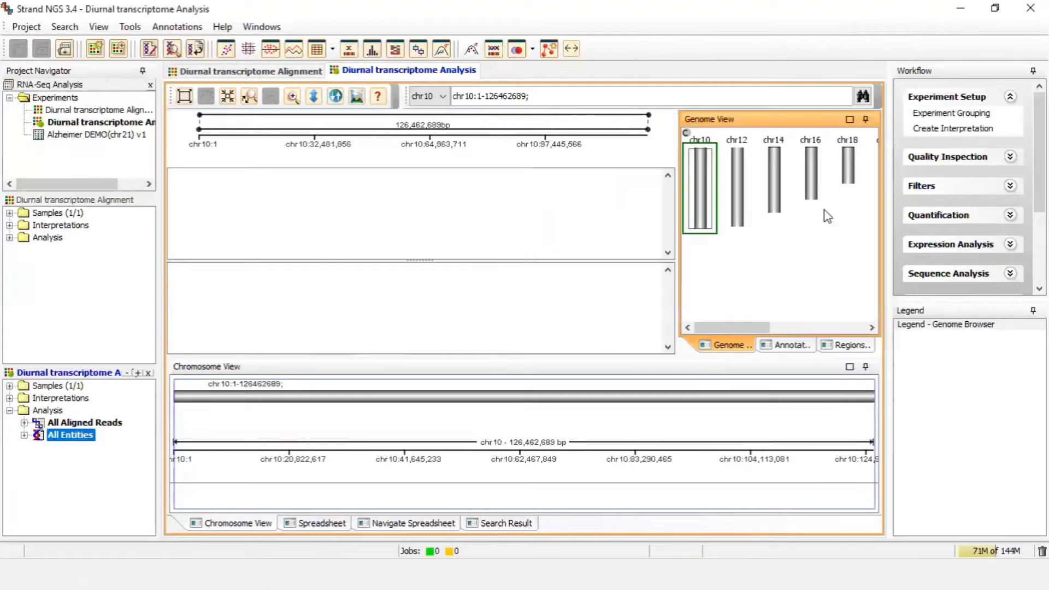
pyautogui.click(865, 120)
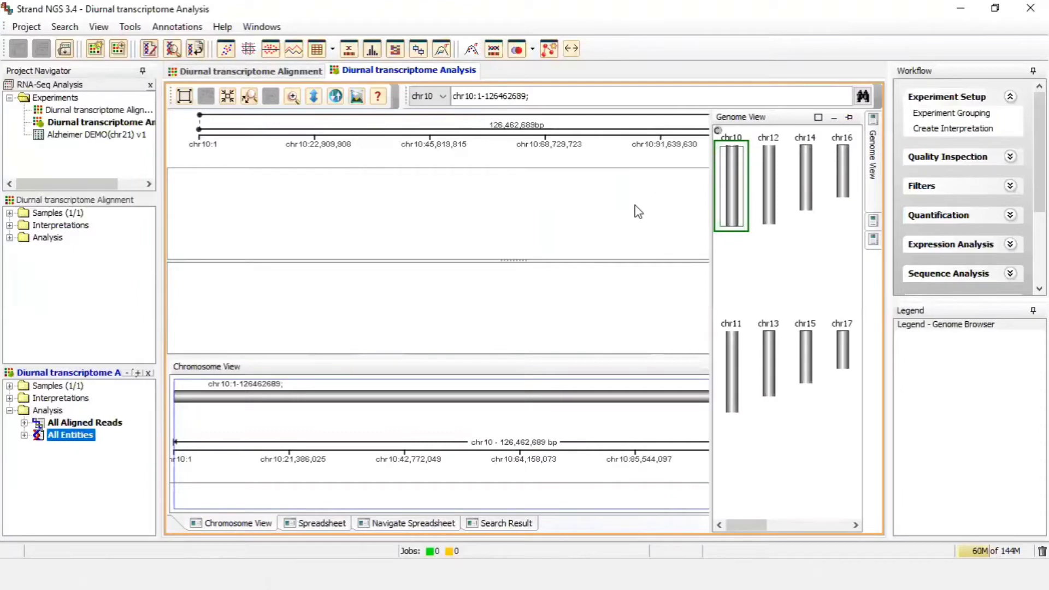
# Auto-hide the Chromosome View pane group and restore it to its docked place with Chromosome View showing
pyautogui.rightClick(597, 366)
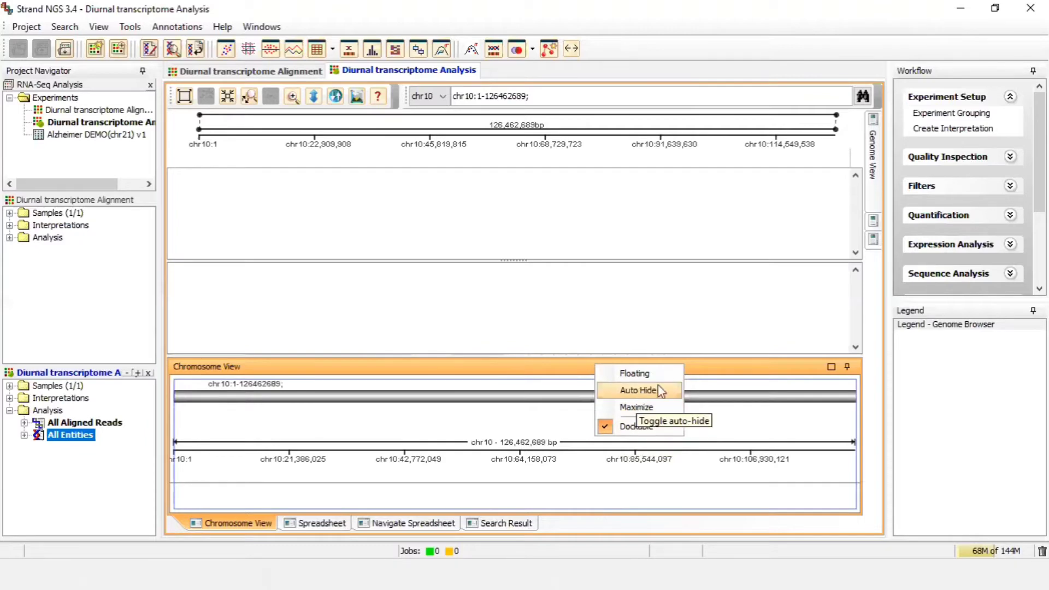
pyautogui.click(847, 367)
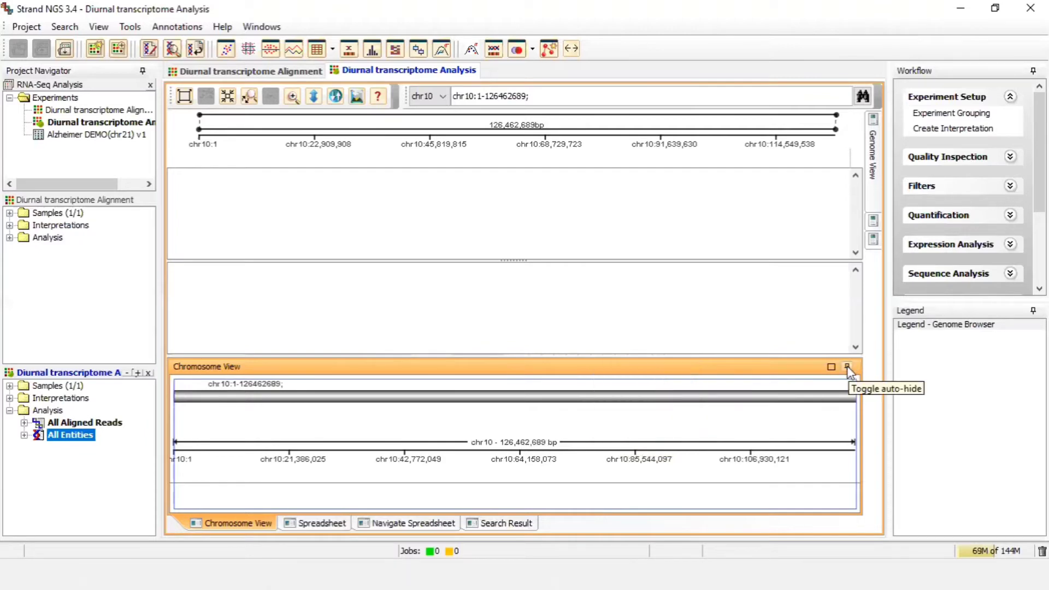
pyautogui.click(847, 366)
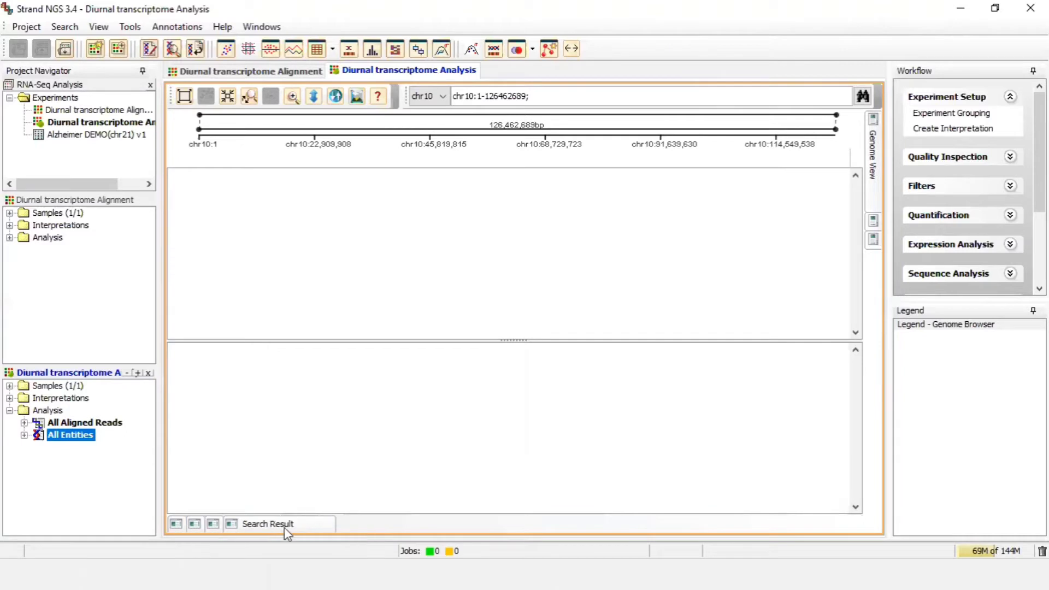
pyautogui.rightClick(257, 525)
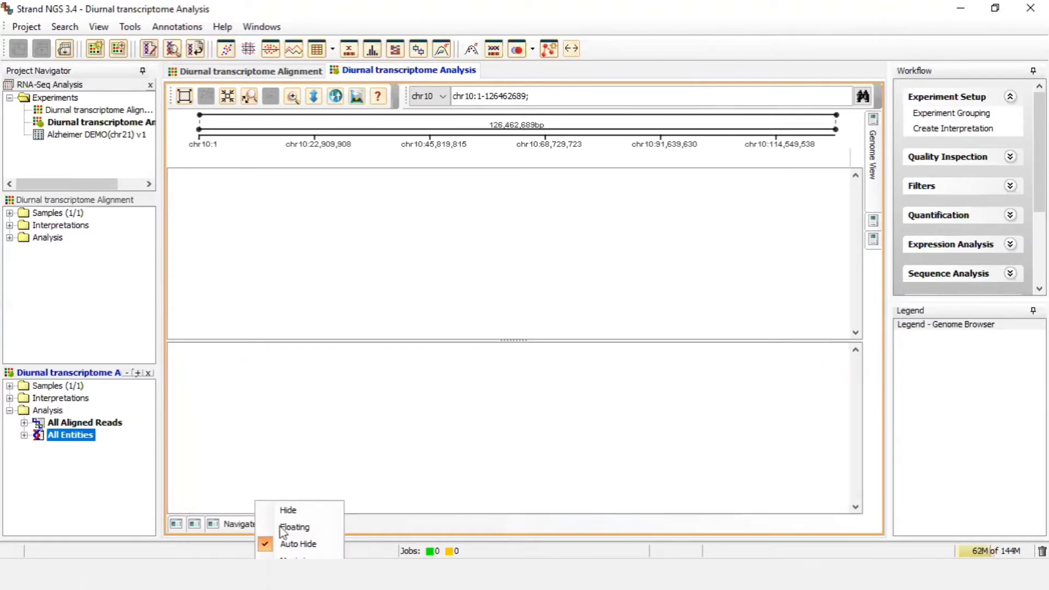
pyautogui.click(292, 543)
pyautogui.click(240, 525)
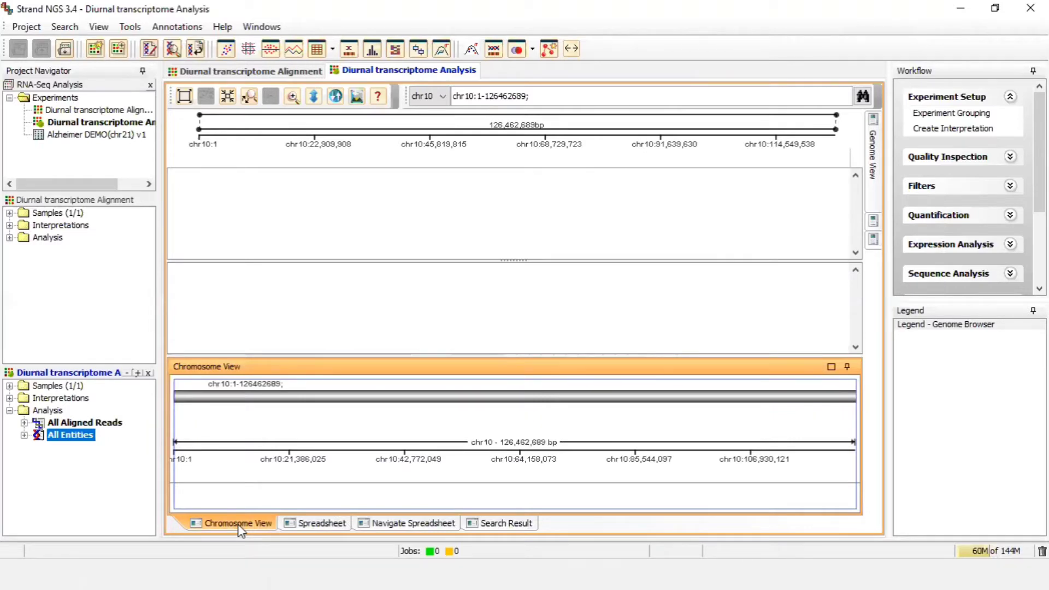
# Add the Diurnal transcriptome Alignment's reads aligned against transcriptome and genome as a browser track and enlarge the upper track area
pyautogui.click(9, 238)
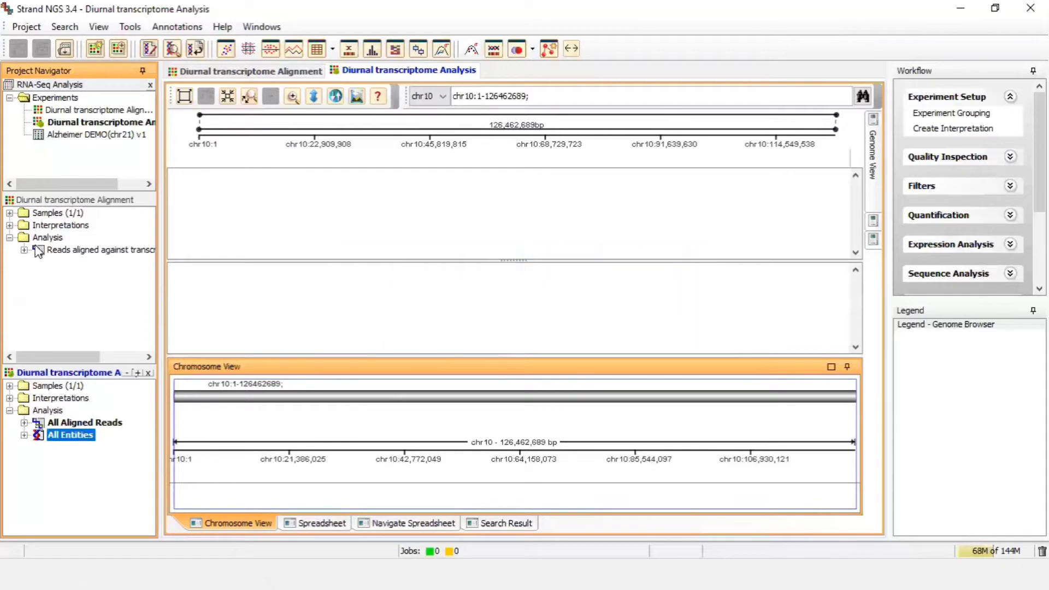
pyautogui.moveTo(63, 250); pyautogui.dragTo(274, 235)
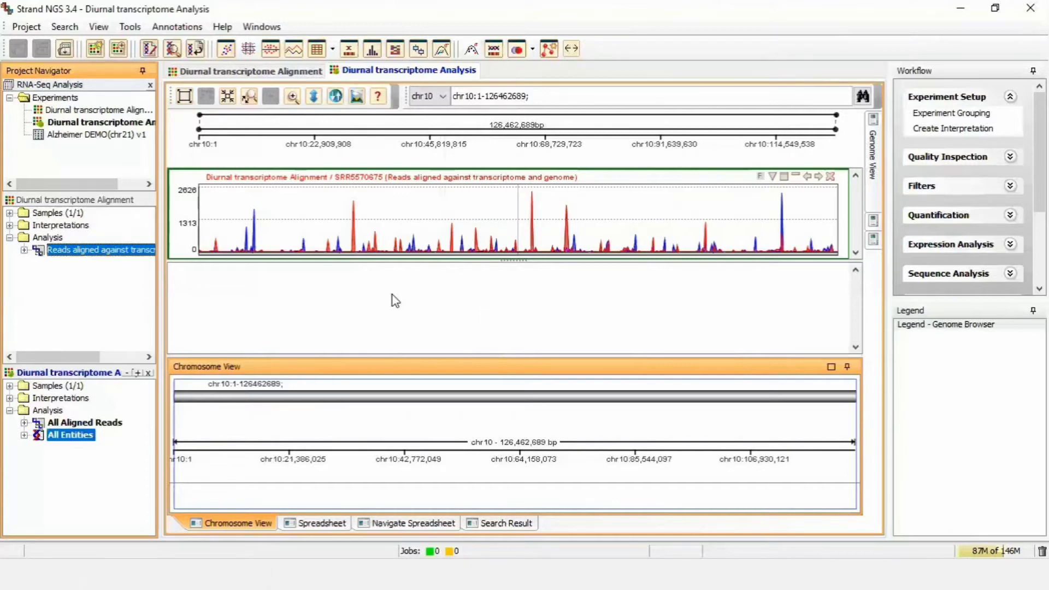
pyautogui.moveTo(382, 260); pyautogui.dragTo(390, 307)
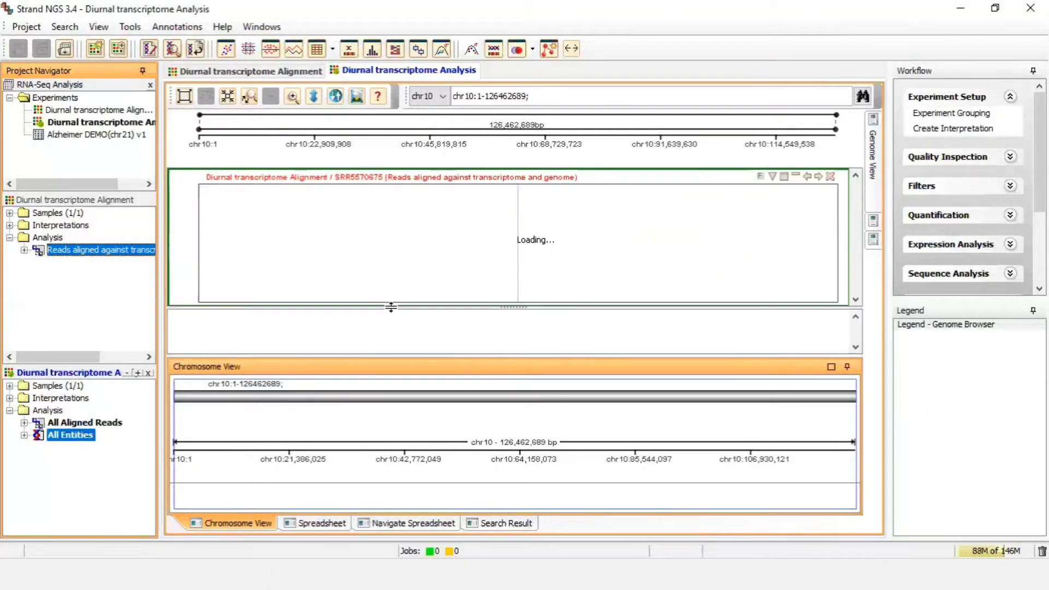
# Move the aligned reads track to the lower track area and bring it back to MAIN
pyautogui.click(772, 176)
pyautogui.click(765, 192)
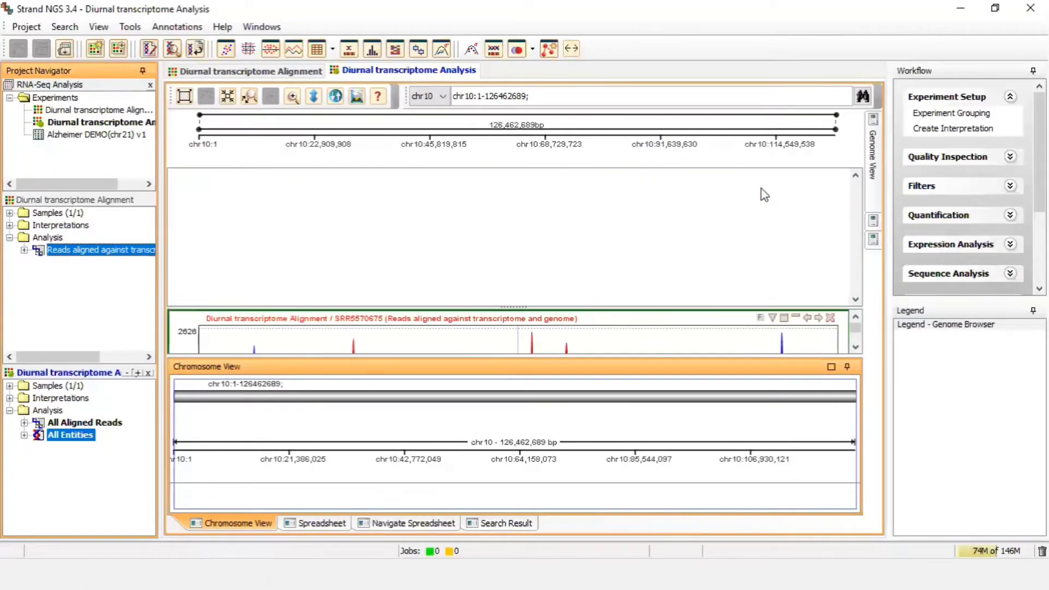
pyautogui.click(772, 317)
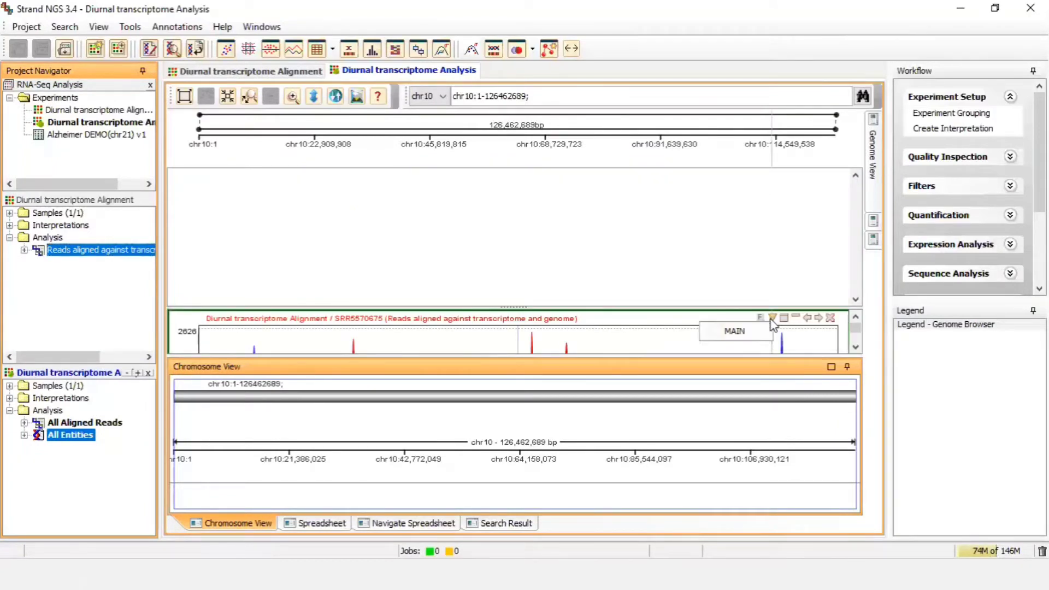
pyautogui.click(752, 335)
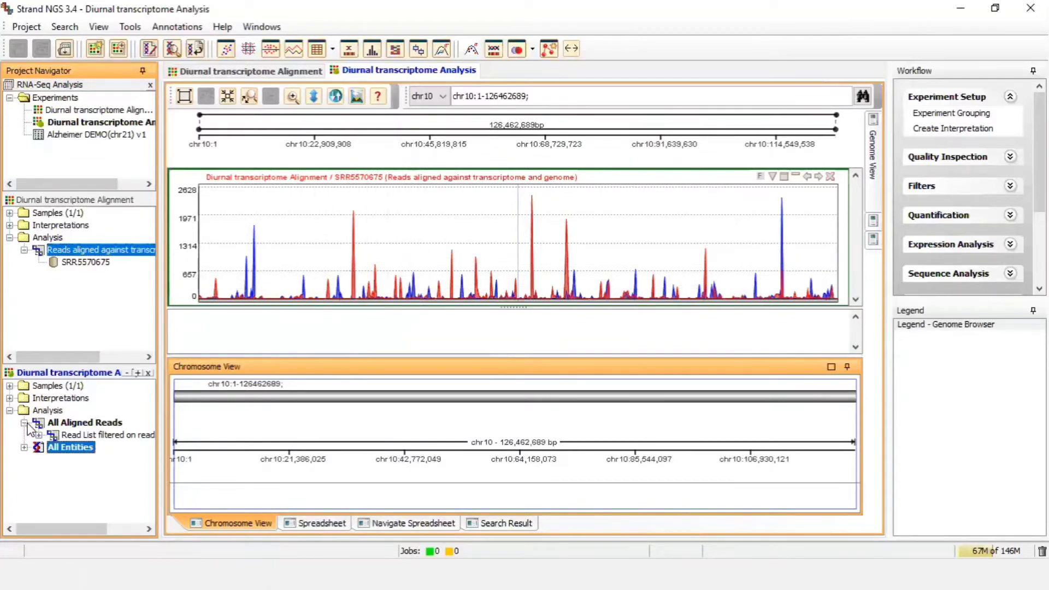
# Show the read list filtered on read quality metrics as a track in the Genome Browser
pyautogui.click(74, 436)
pyautogui.rightClick(75, 437)
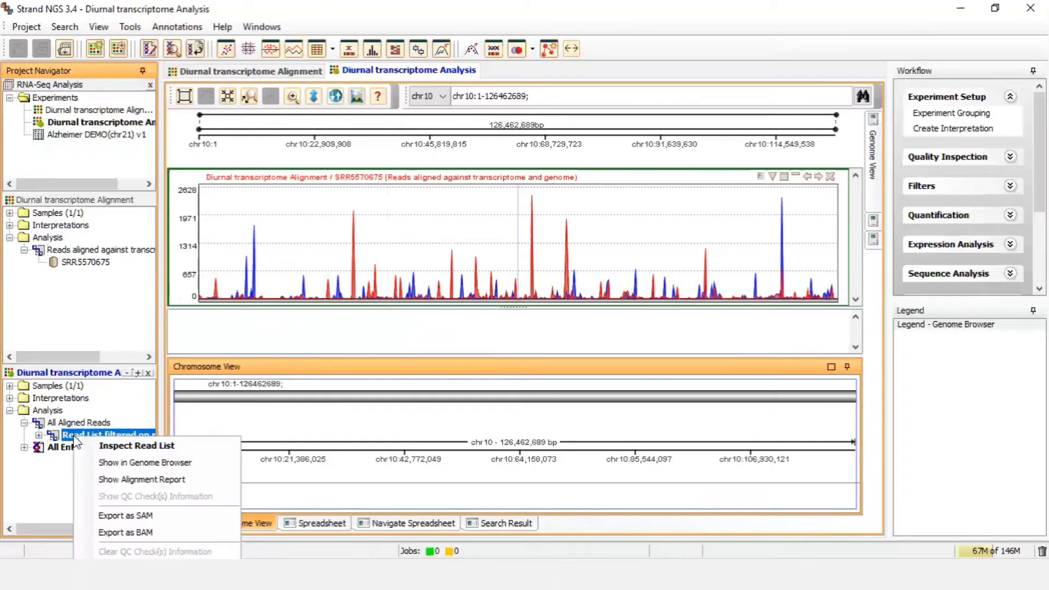
pyautogui.click(110, 463)
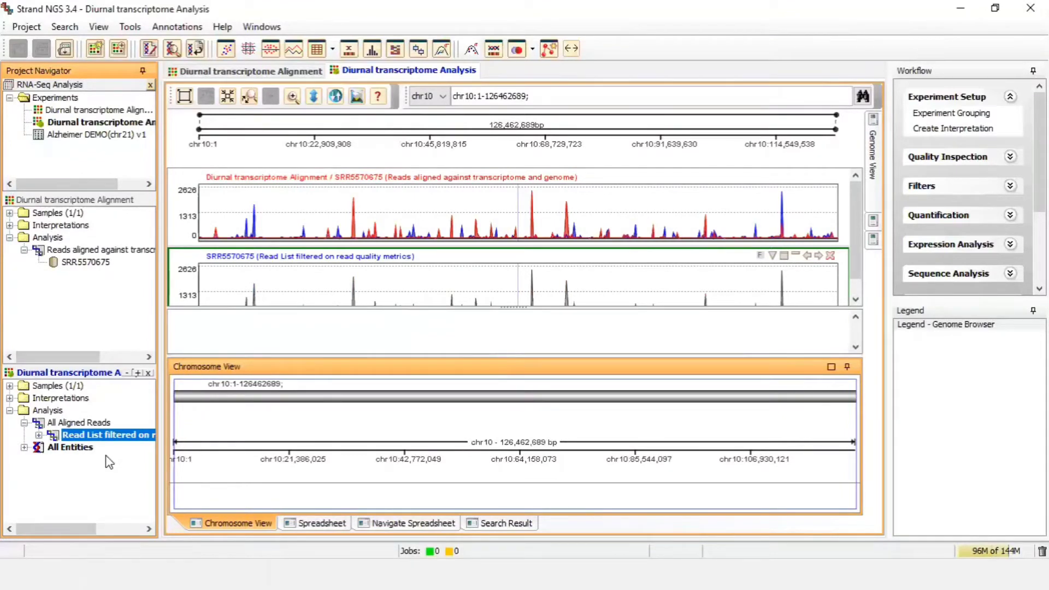
# View all chromosomes in the maximized Genome View, restore the layout and switch the browser to chr14
pyautogui.click(873, 153)
pyautogui.click(818, 117)
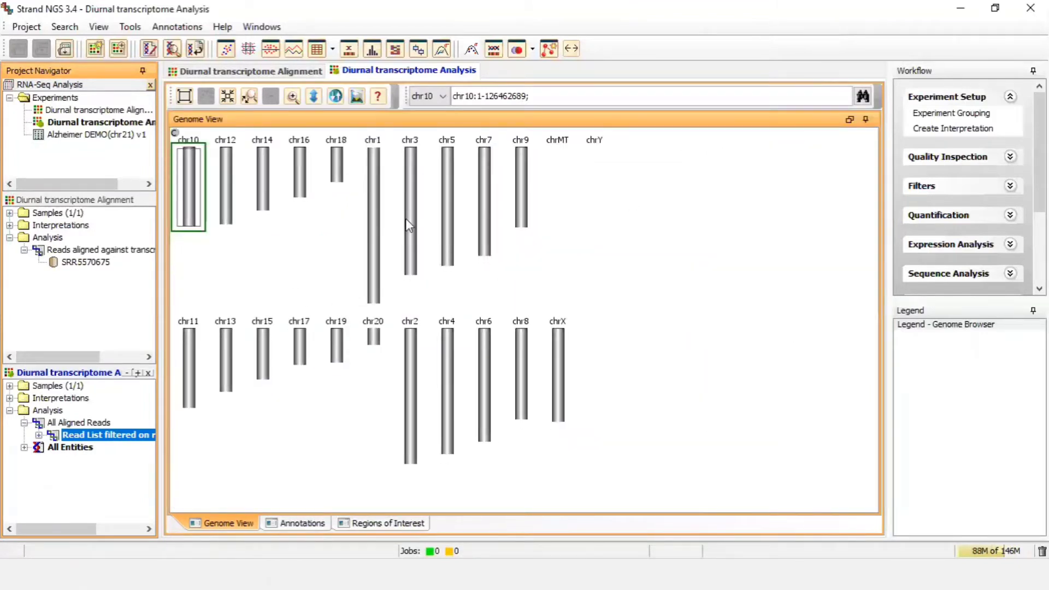
pyautogui.click(849, 120)
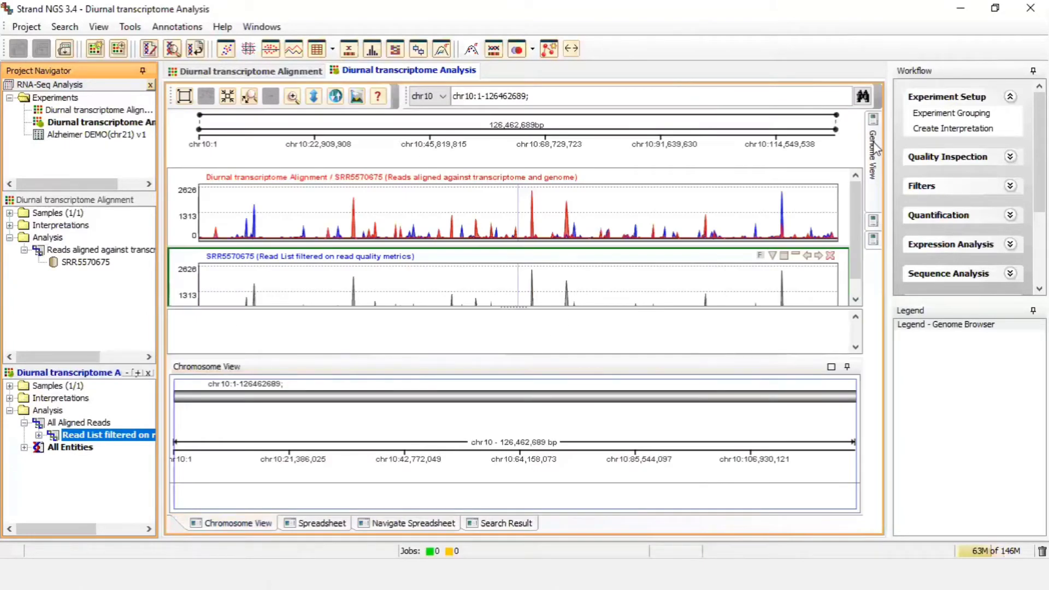
pyautogui.click(872, 147)
pyautogui.click(808, 164)
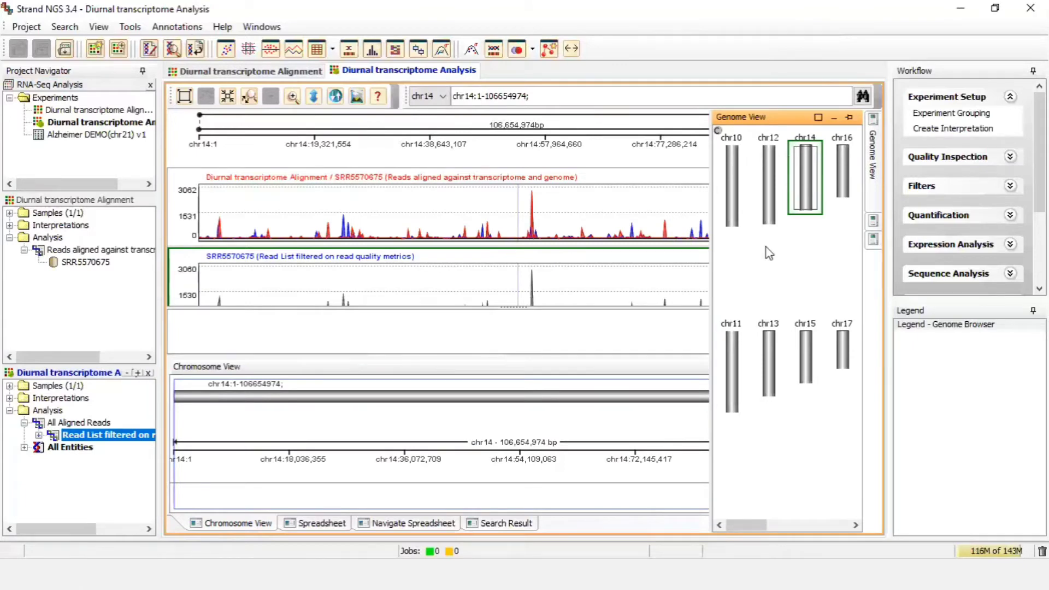
# Enable Total, Forward and Reverse Coverage for the Genome View in the aligned reads track's properties
pyautogui.rightClick(524, 217)
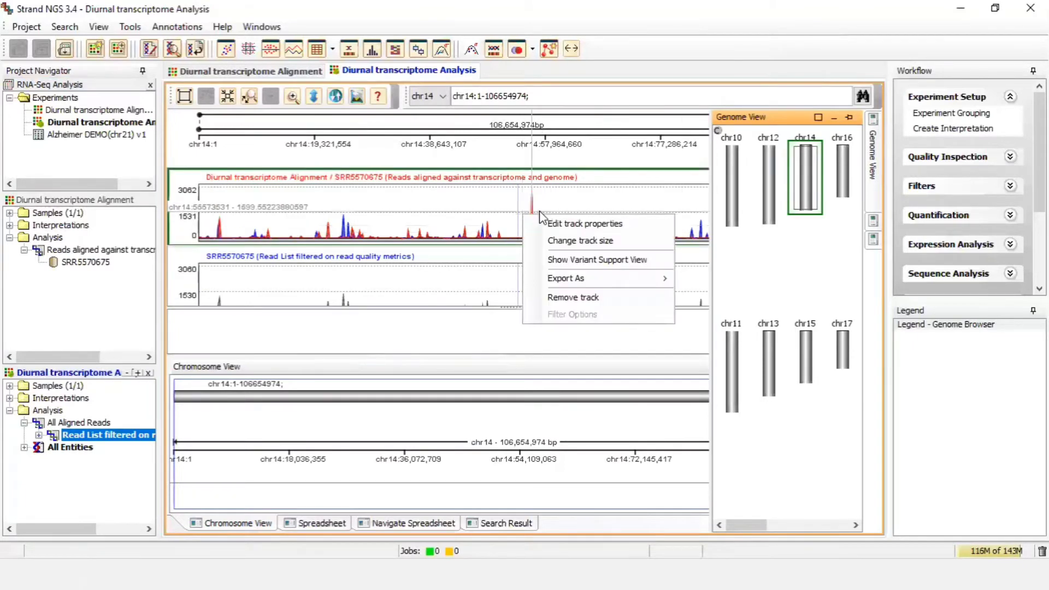
pyautogui.click(578, 227)
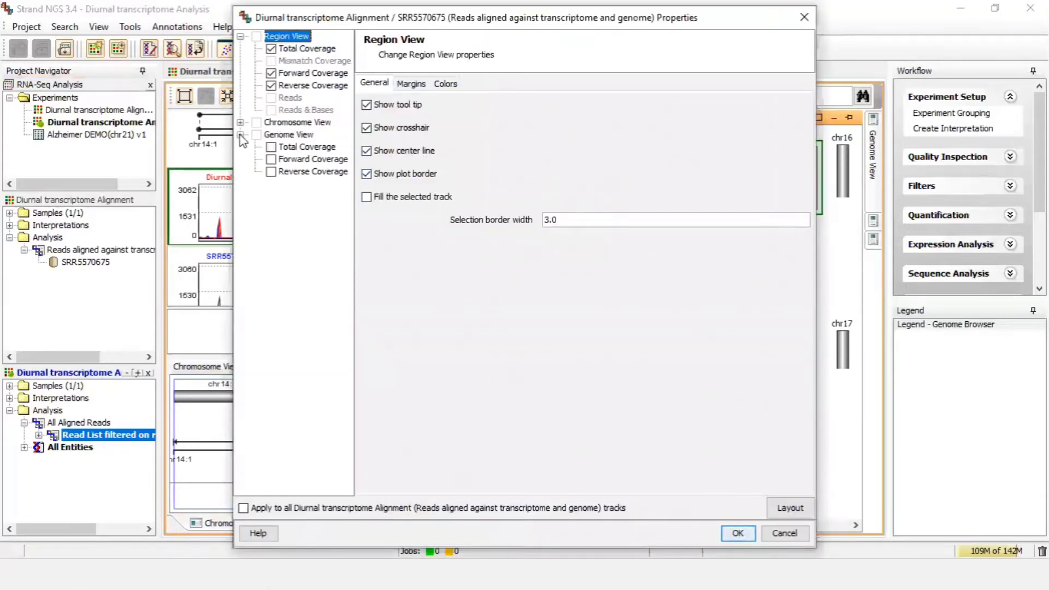
pyautogui.click(271, 147)
pyautogui.click(273, 160)
pyautogui.click(273, 170)
pyautogui.click(738, 534)
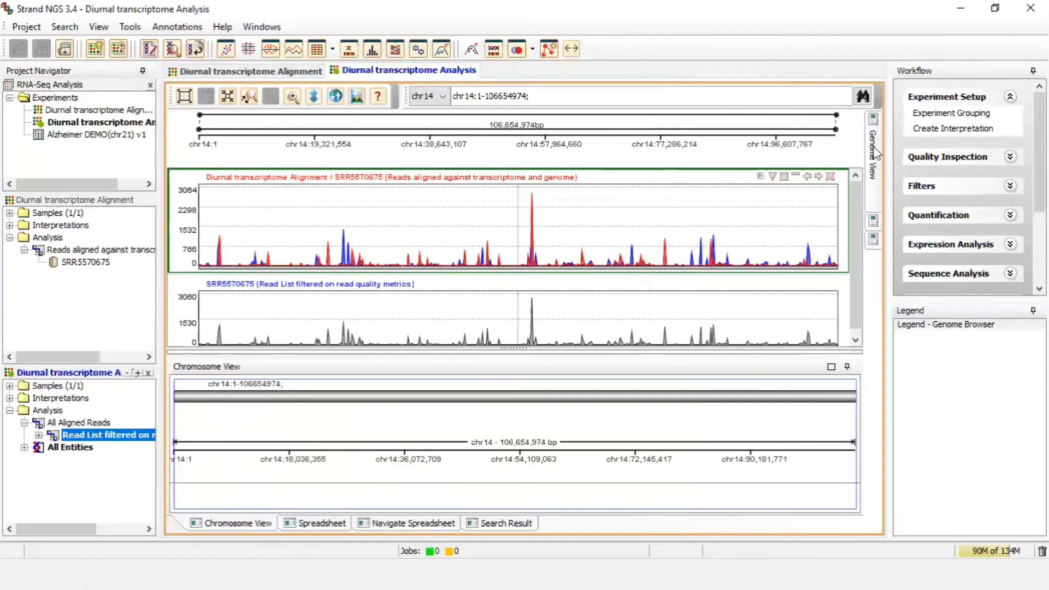
# Examine the coverage across all chromosomes in the maximized Genome View, select chr12 and restore the layout
pyautogui.click(816, 119)
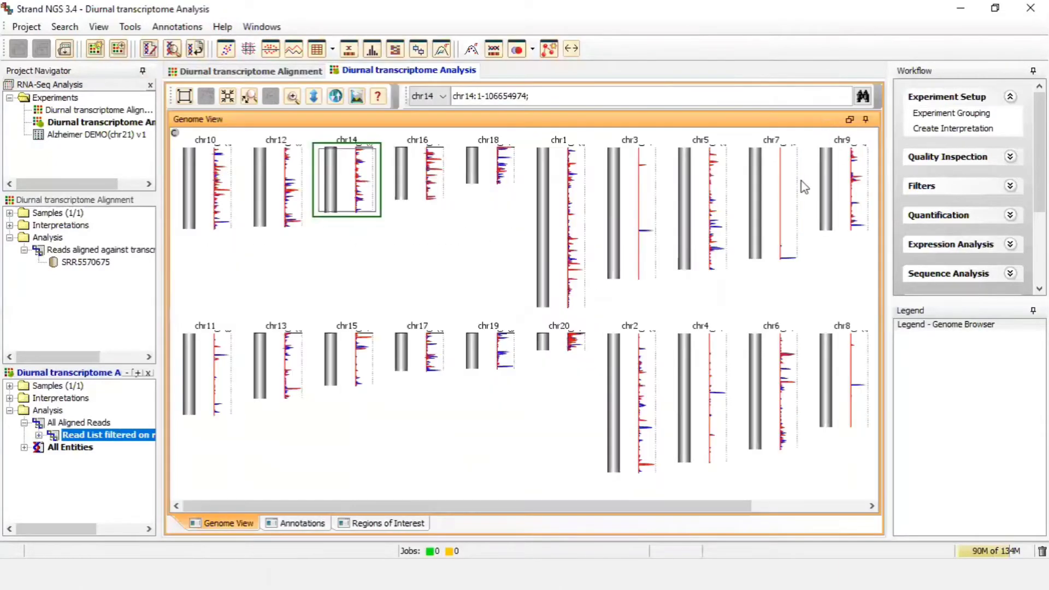
pyautogui.moveTo(537, 506); pyautogui.dragTo(469, 469)
pyautogui.click(271, 205)
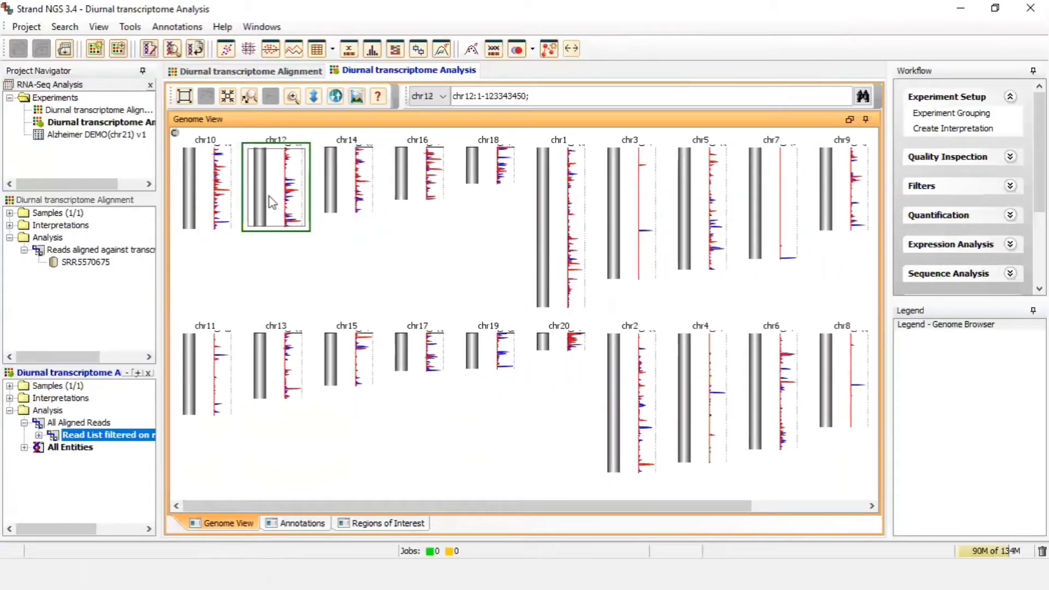
pyautogui.click(849, 119)
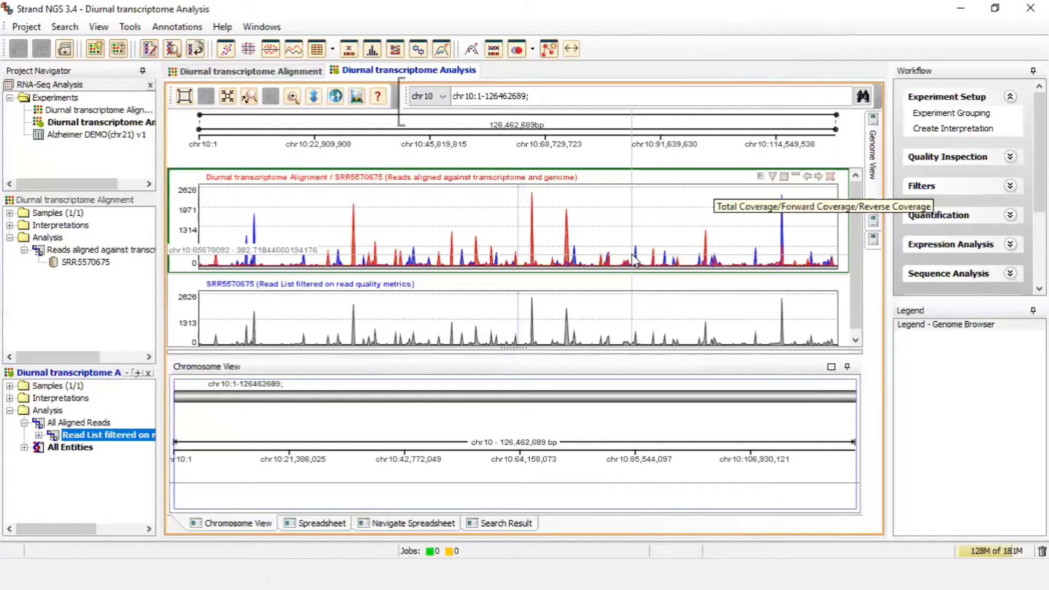
pyautogui.click(407, 367)
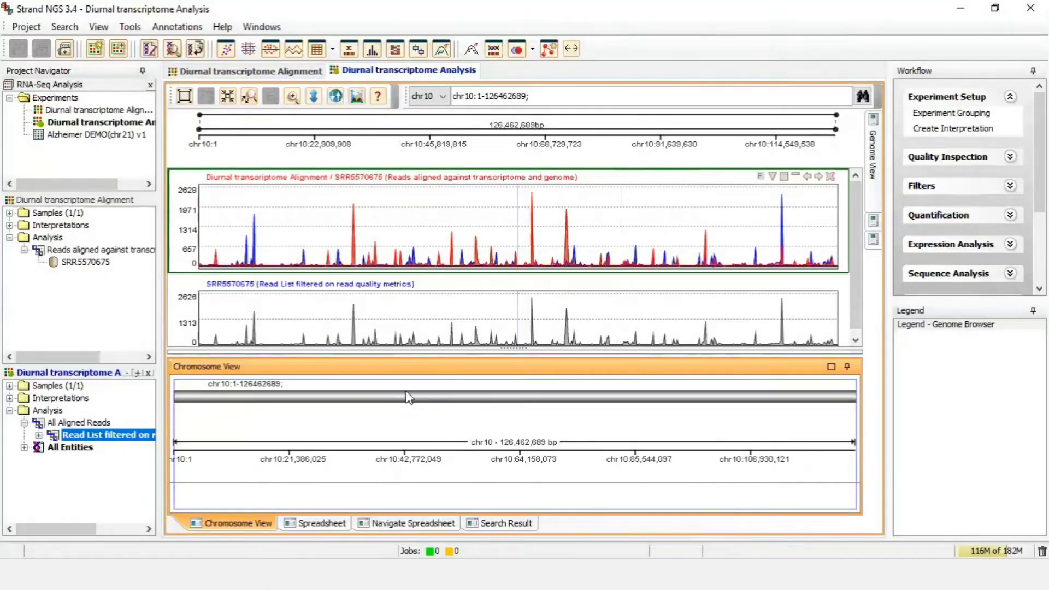
pyautogui.click(452, 427)
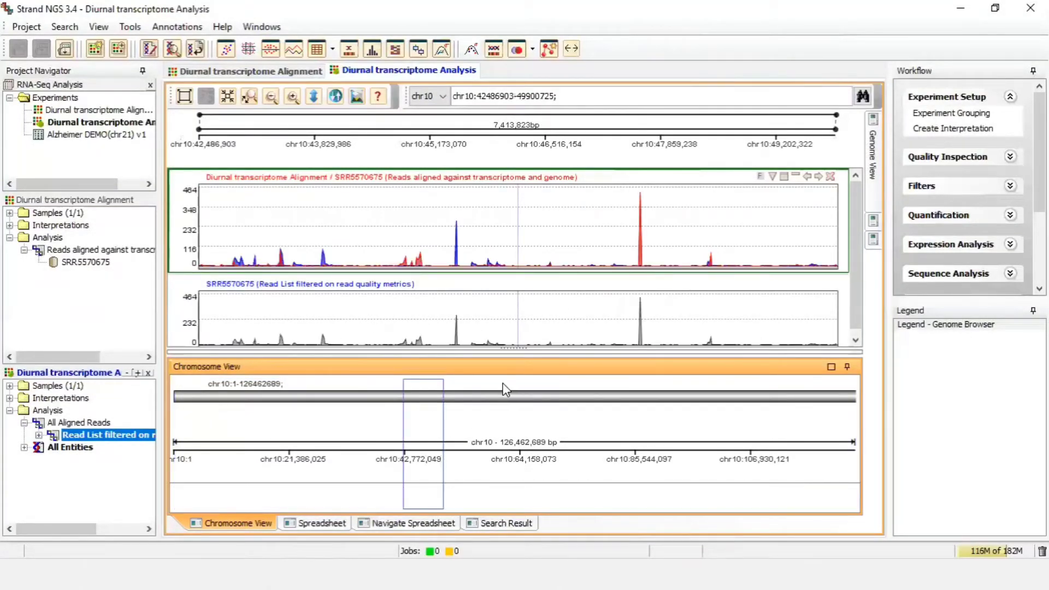
pyautogui.click(471, 435)
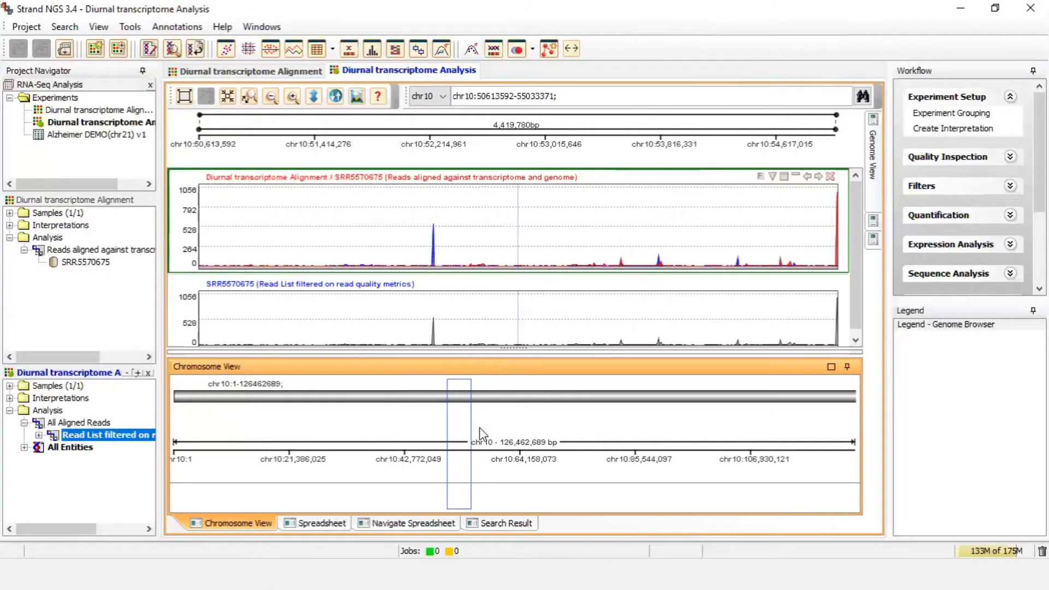
pyautogui.rightClick(494, 241)
pyautogui.click(555, 246)
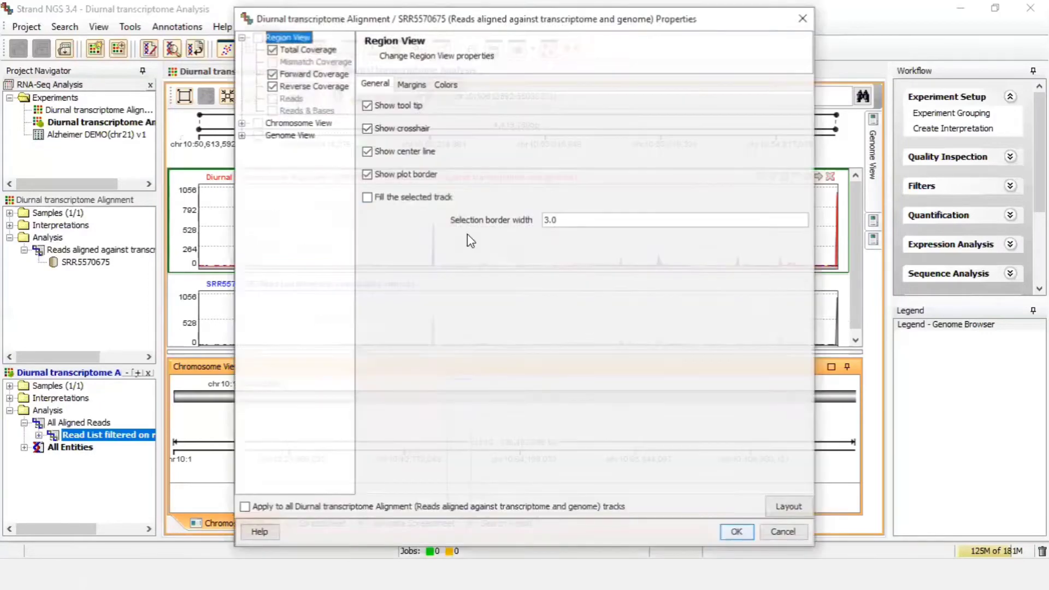
pyautogui.click(241, 122)
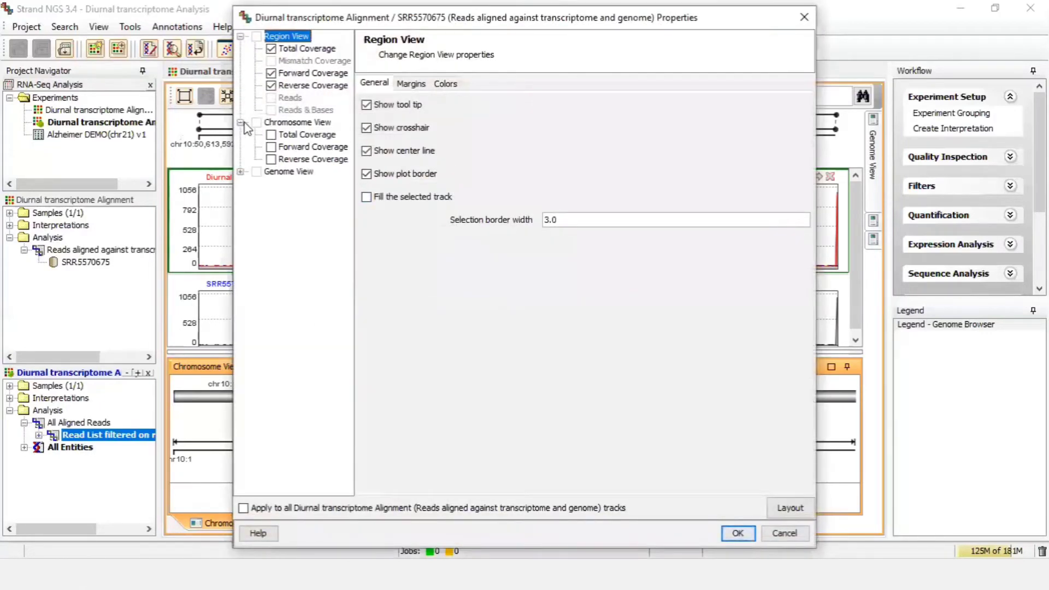
pyautogui.click(271, 135)
pyautogui.click(739, 533)
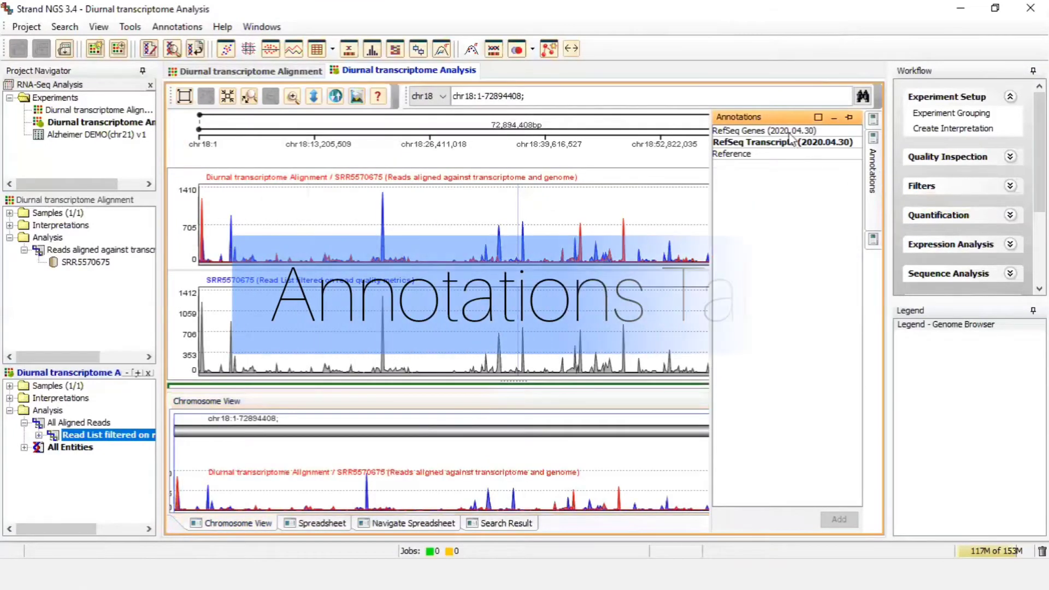
# Add the RefSeq Genes (2020.04.30) annotation track, hide the annotations list and enlarge the annotation tracks area
pyautogui.click(787, 134)
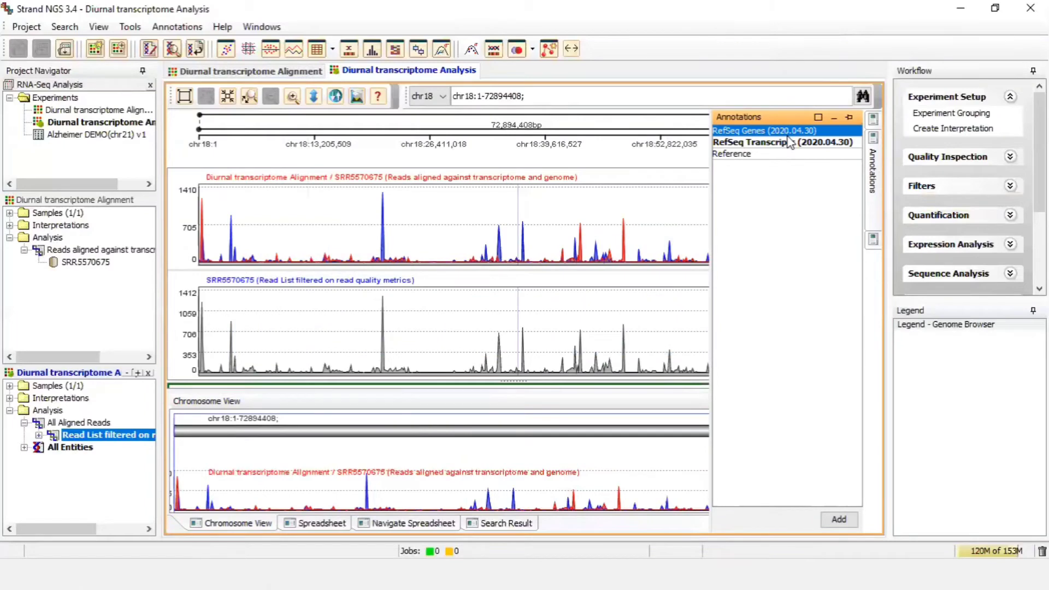
pyautogui.click(870, 148)
pyautogui.moveTo(874, 155)
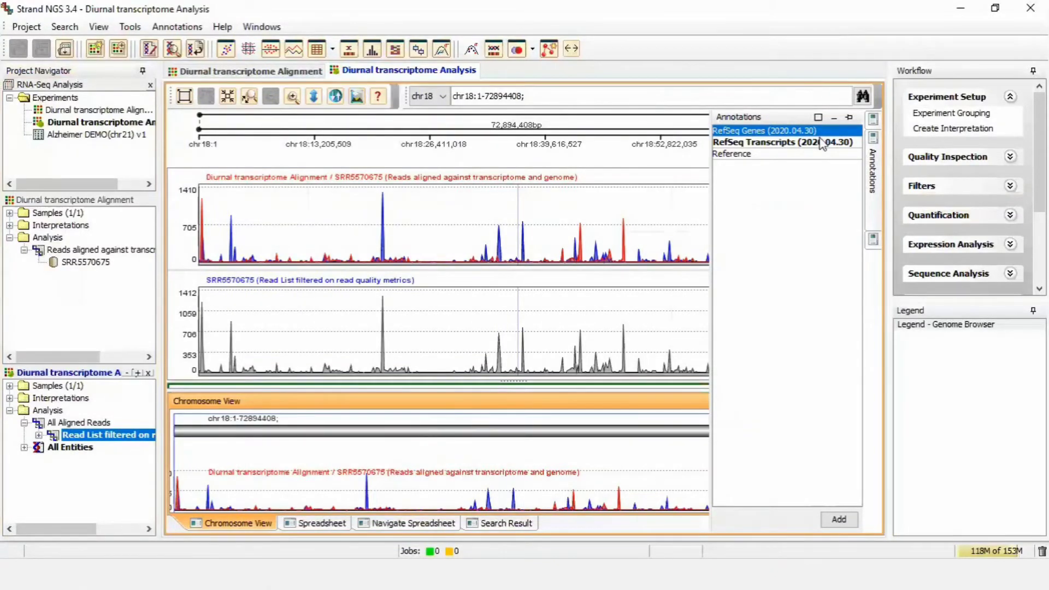
pyautogui.click(793, 146)
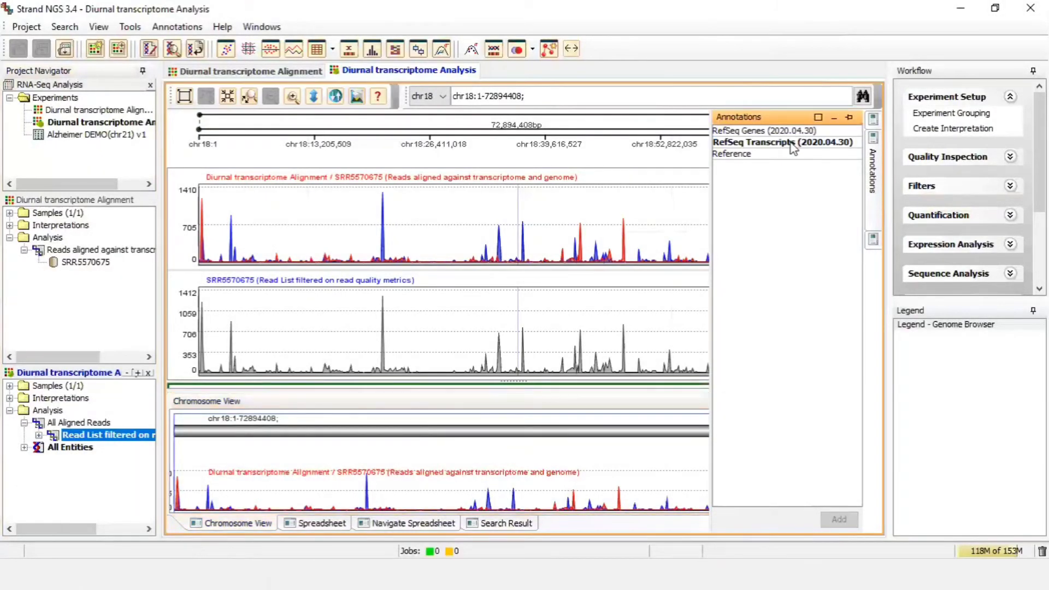
pyautogui.click(774, 132)
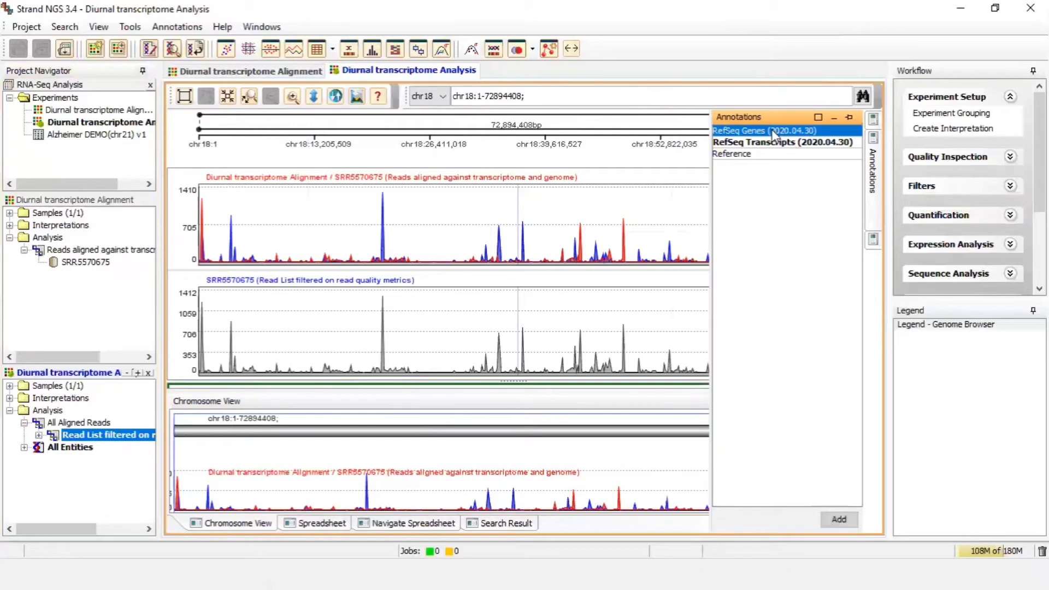
pyautogui.click(839, 520)
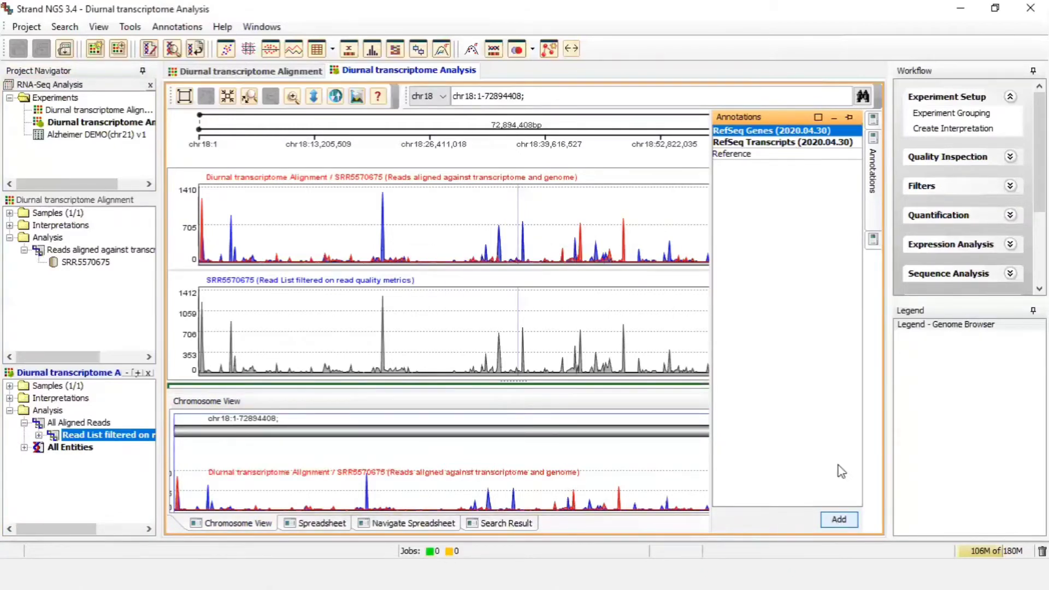
pyautogui.click(832, 118)
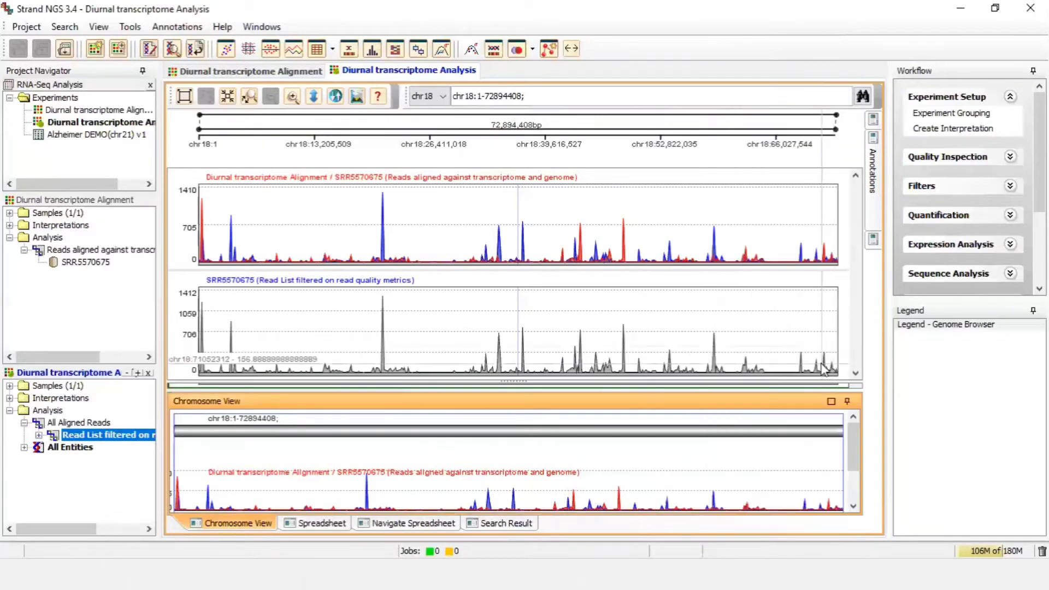
pyautogui.moveTo(186, 382); pyautogui.dragTo(187, 294)
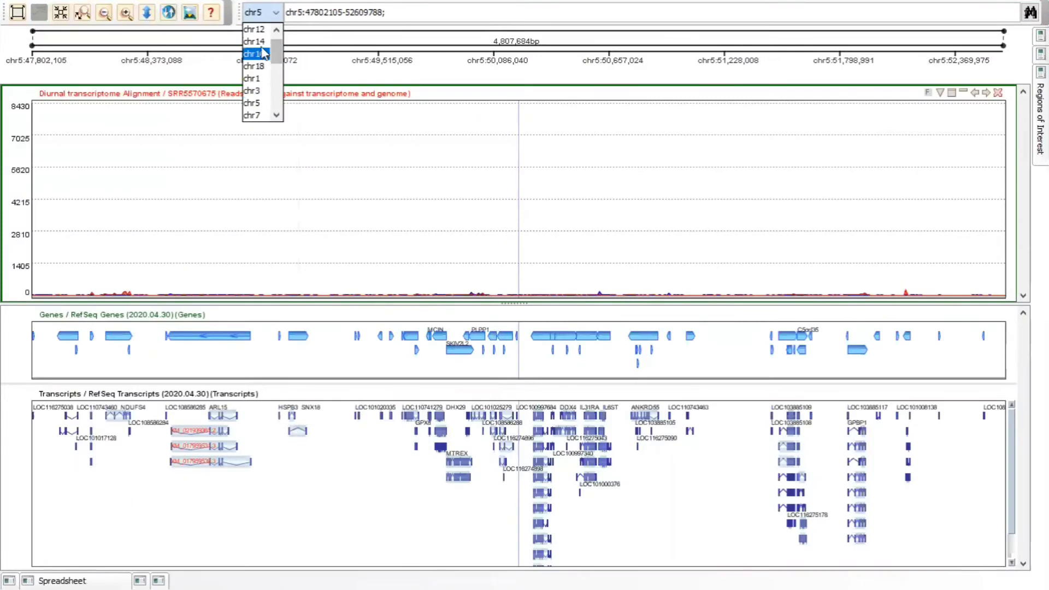
pyautogui.click(262, 49)
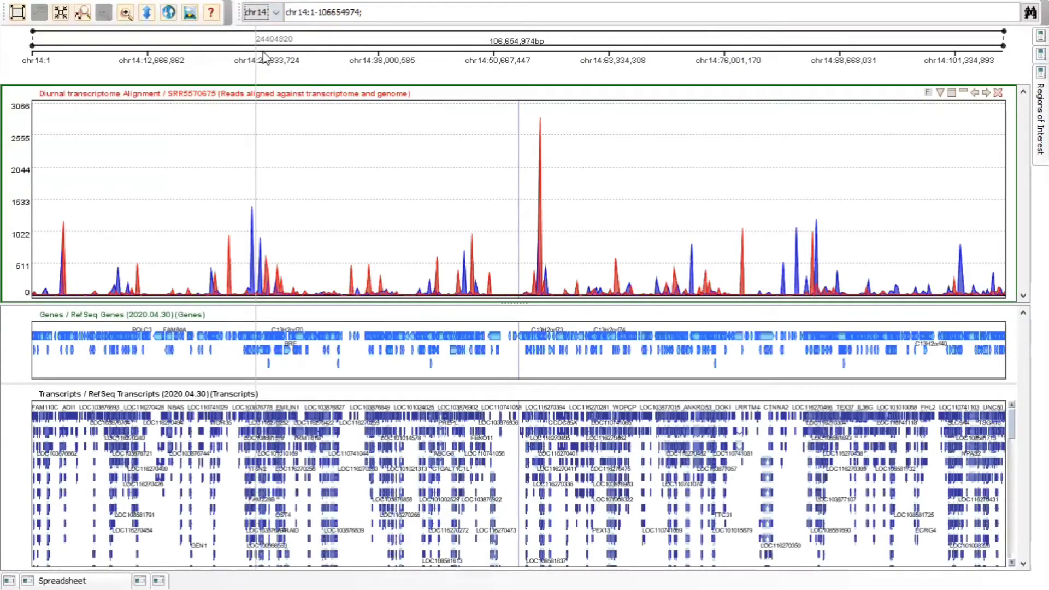
pyautogui.moveTo(527, 170); pyautogui.dragTo(548, 213)
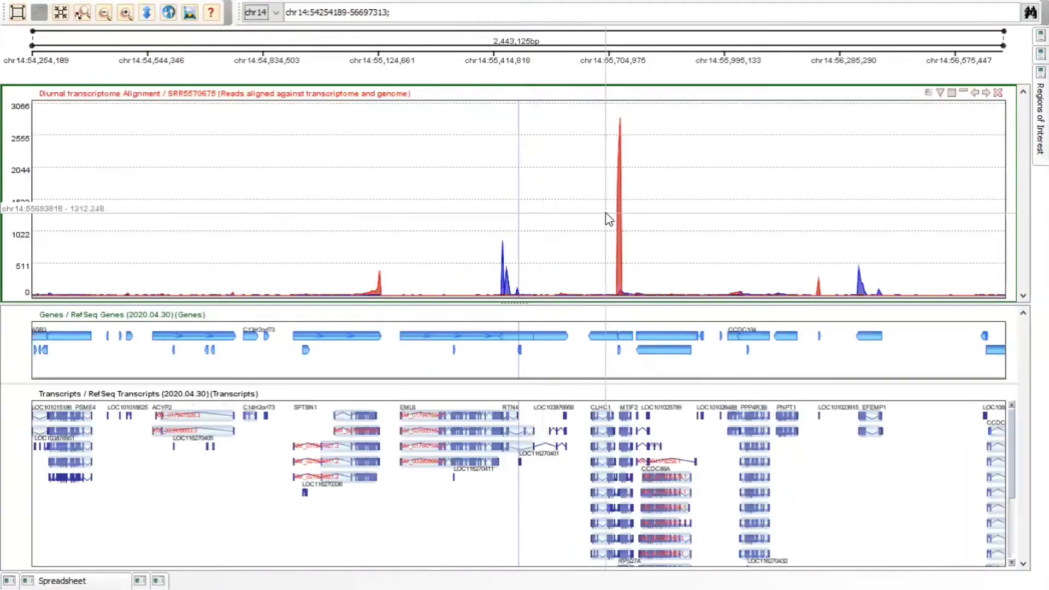
pyautogui.moveTo(611, 223); pyautogui.dragTo(629, 242)
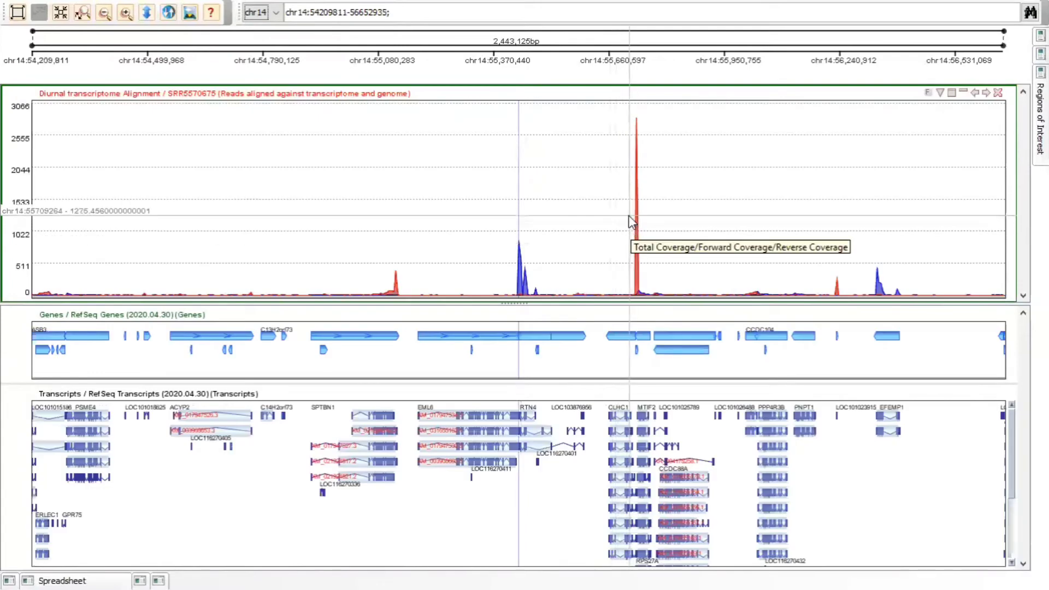
pyautogui.moveTo(510, 266); pyautogui.dragTo(532, 266)
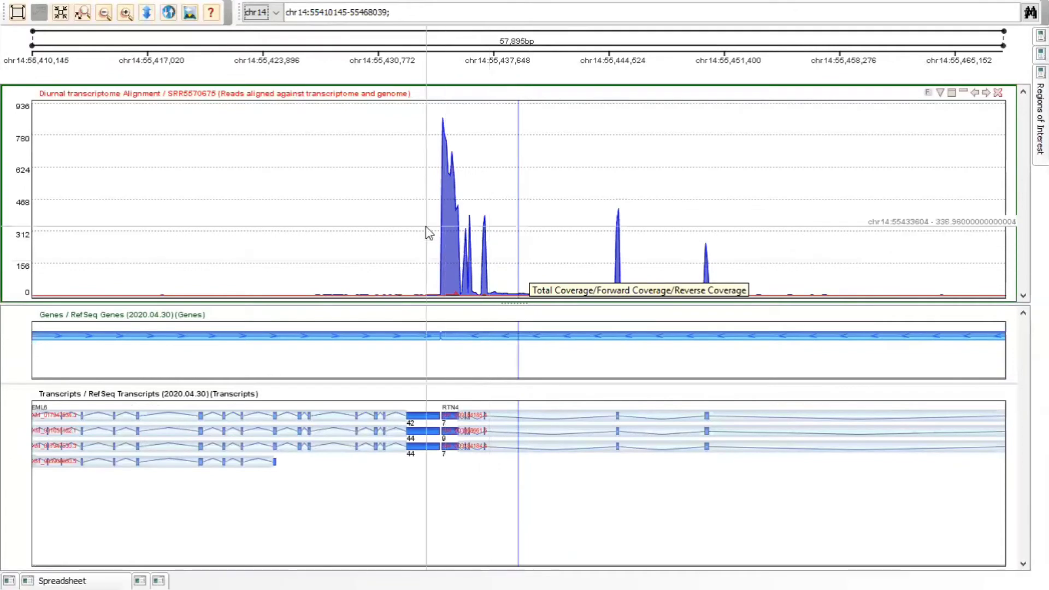
pyautogui.moveTo(426, 231); pyautogui.dragTo(494, 256)
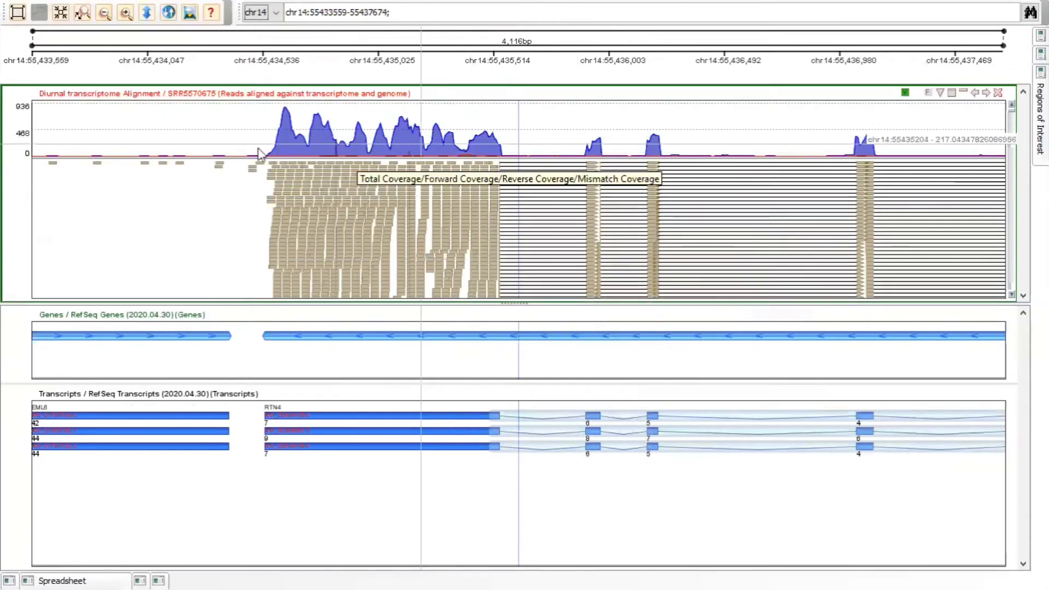
pyautogui.moveTo(558, 140); pyautogui.dragTo(610, 184)
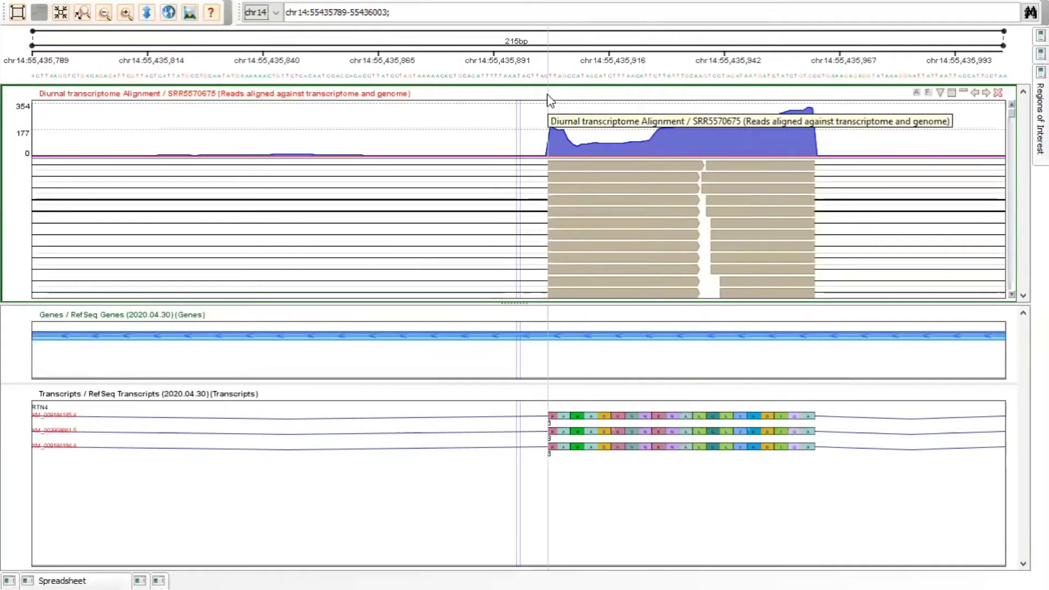
pyautogui.moveTo(540, 131); pyautogui.dragTo(565, 150)
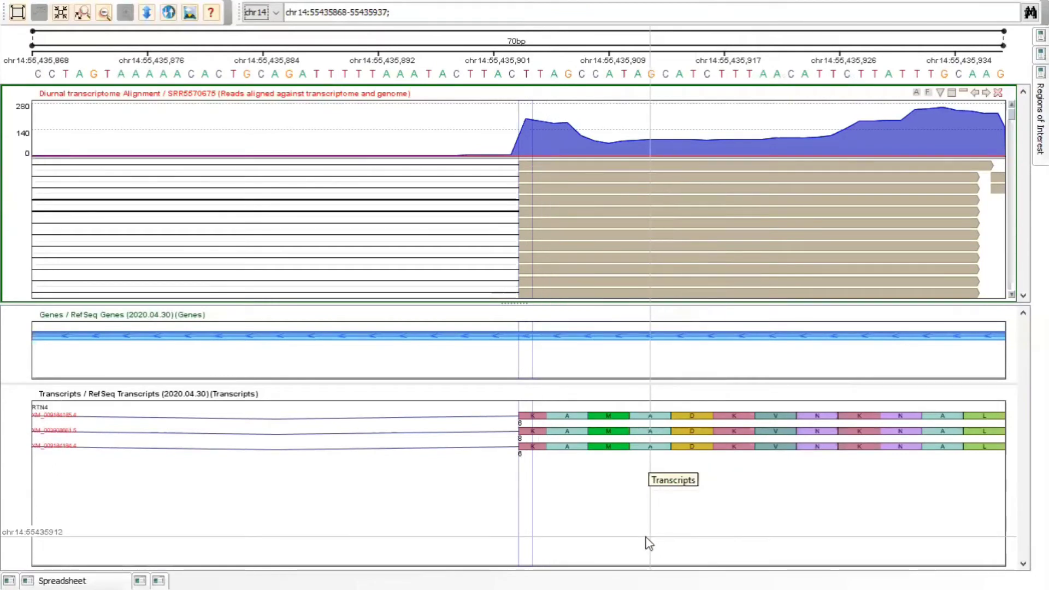
# Open the spreadsheet of the aligned reads track and remove the Match Count and IsSplitRead columns from it
pyautogui.click(73, 572)
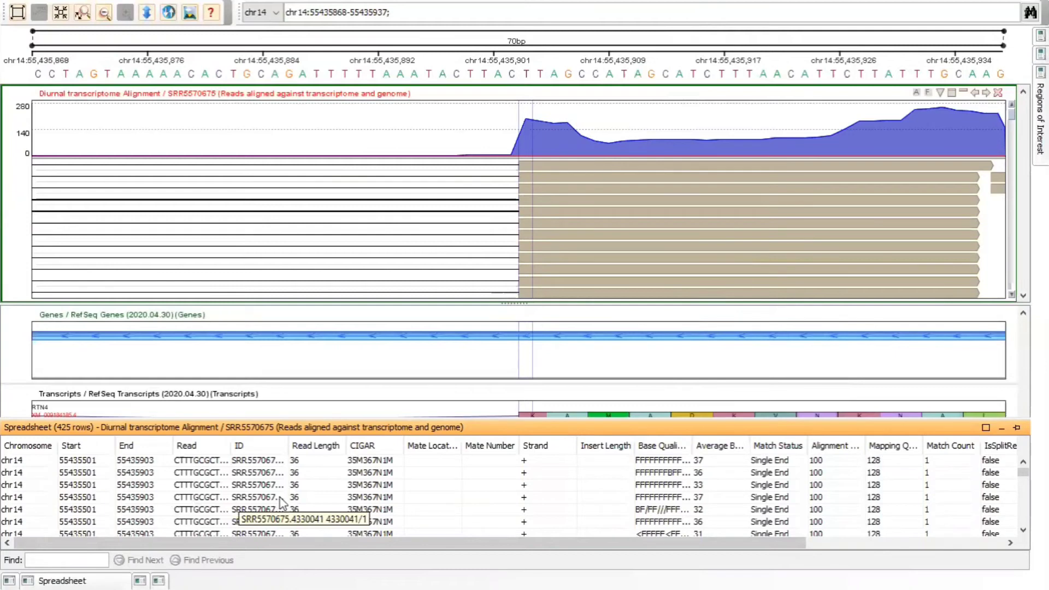
pyautogui.rightClick(328, 480)
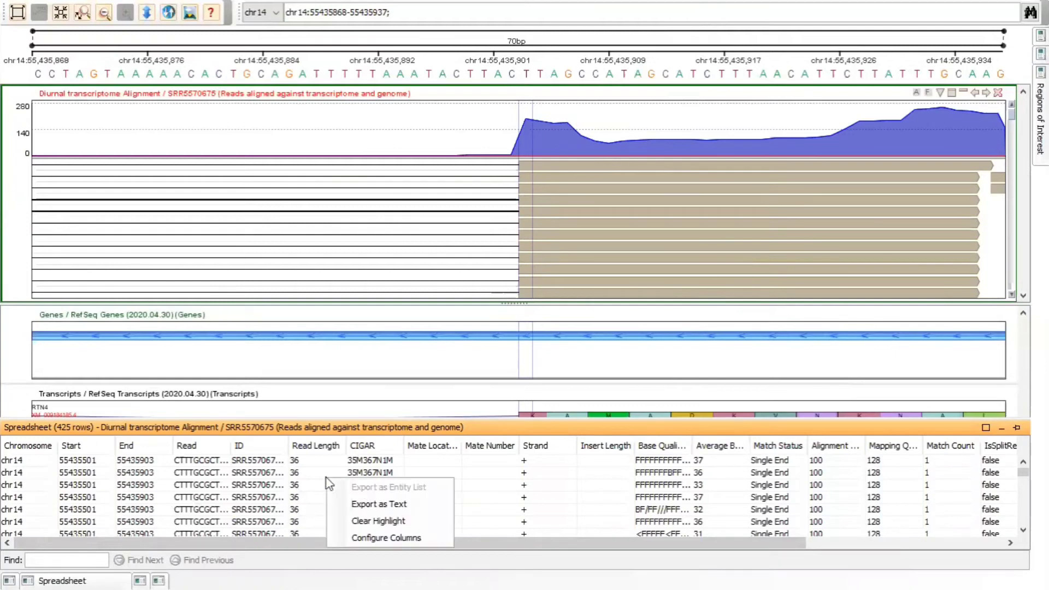
pyautogui.click(362, 538)
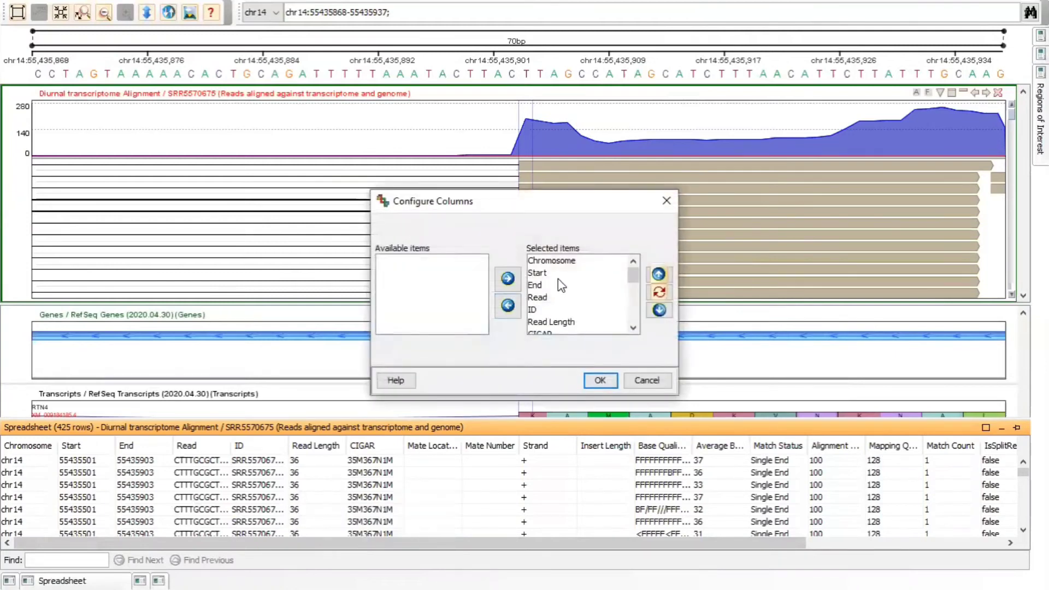
pyautogui.scroll(-5, 562, 295)
pyautogui.scroll(2, 565, 319)
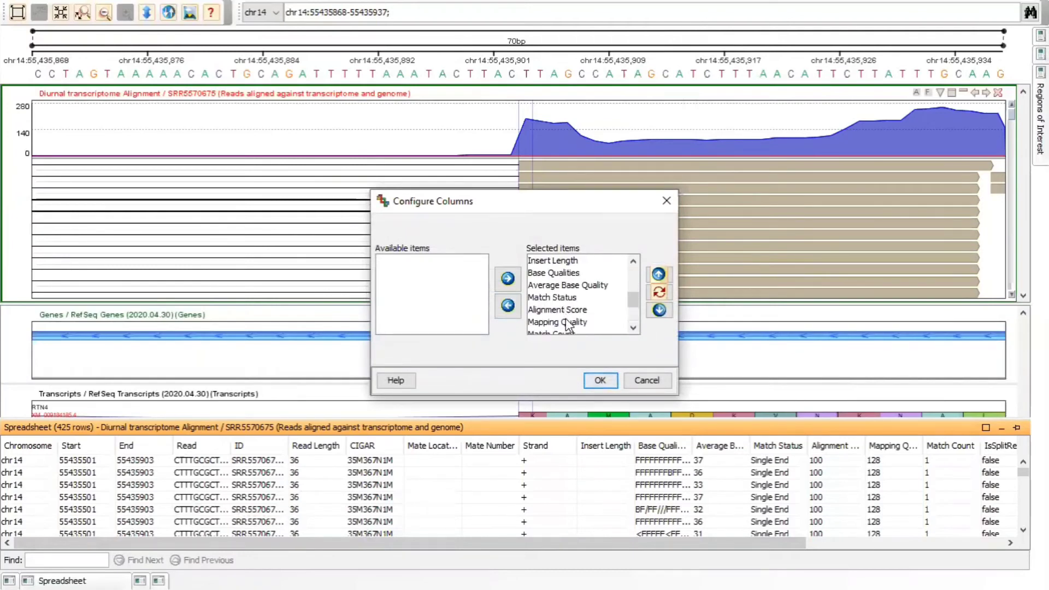
pyautogui.scroll(-2, 565, 318)
pyautogui.click(562, 280)
pyautogui.keyDown('shift'); pyautogui.click(552, 266); pyautogui.keyUp('shift')
pyautogui.click(507, 305)
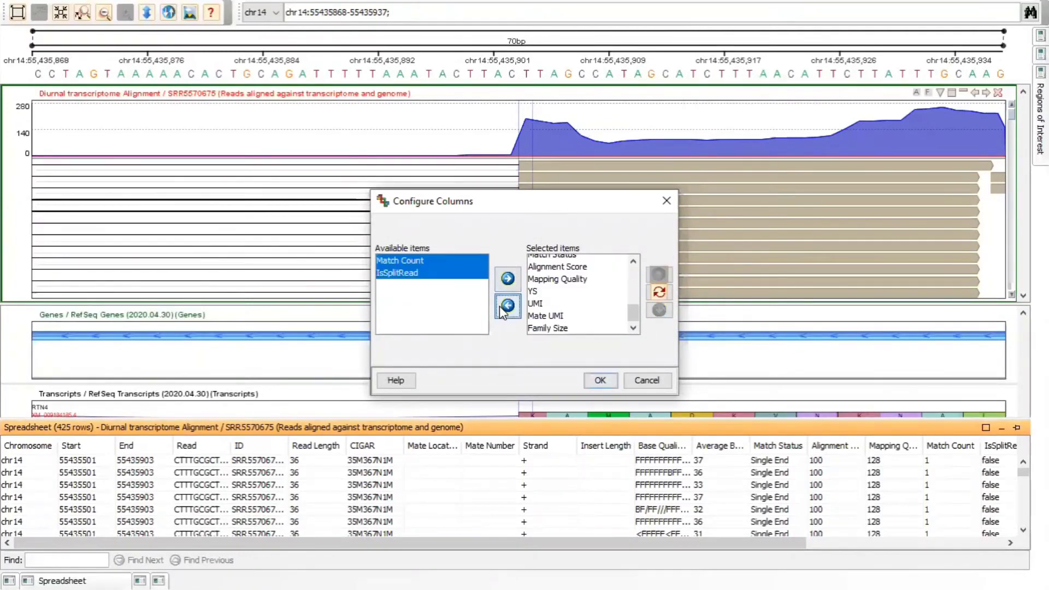
pyautogui.click(600, 381)
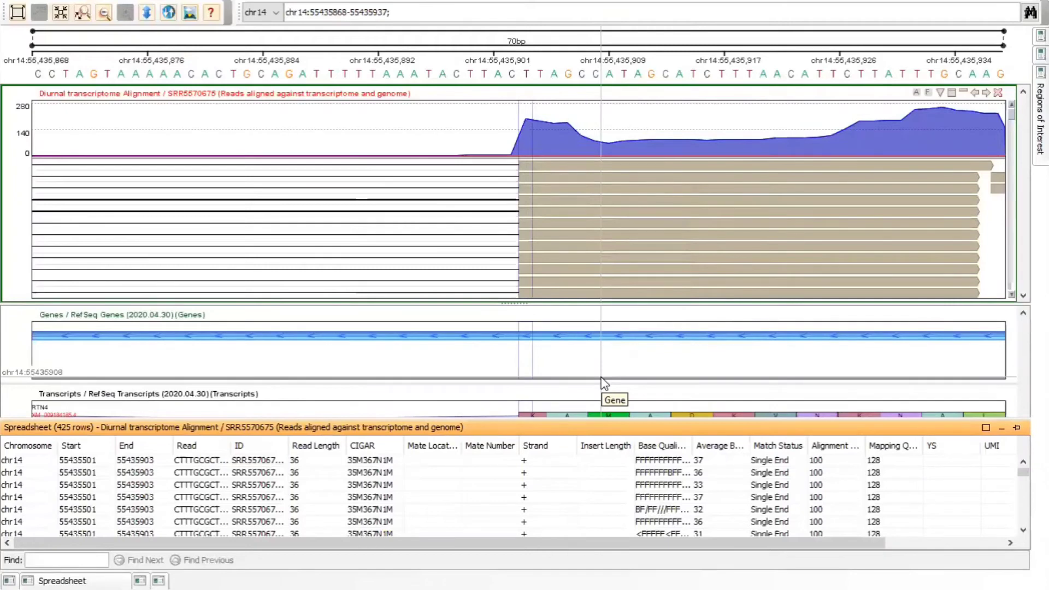
pyautogui.rightClick(293, 496)
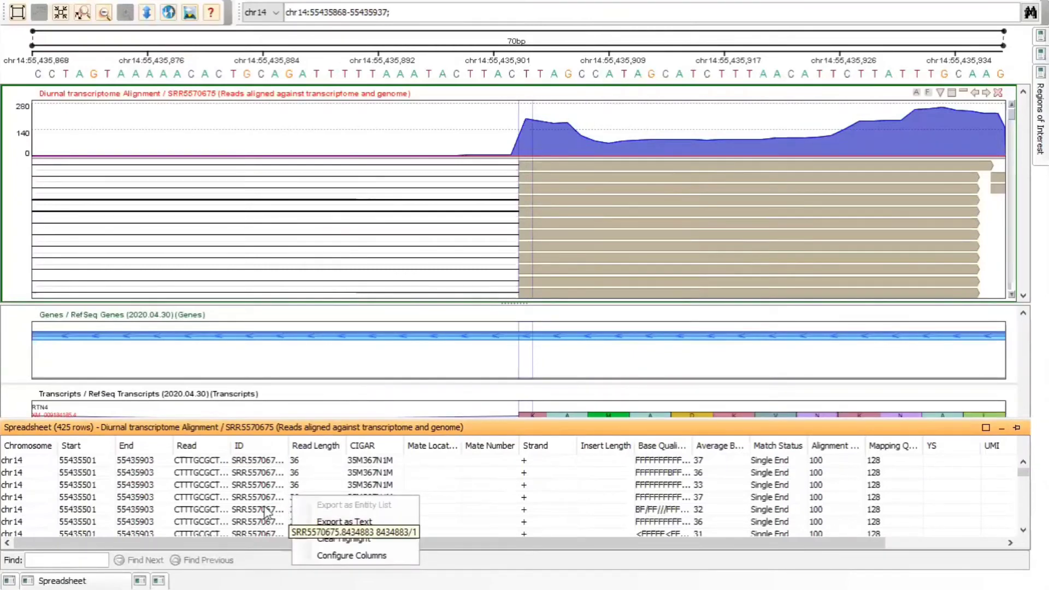
pyautogui.click(225, 508)
pyautogui.doubleClick(225, 508)
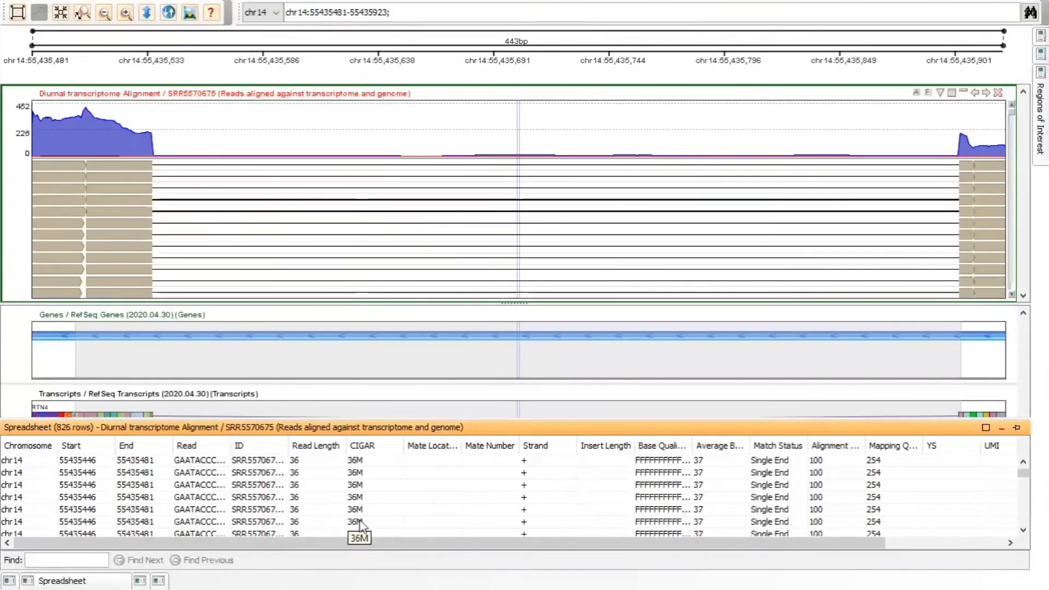
# Switch the browser to chr20 and browse the RefSeq Transcripts track's entries in the spreadsheet
pyautogui.click(276, 12)
pyautogui.click(257, 28)
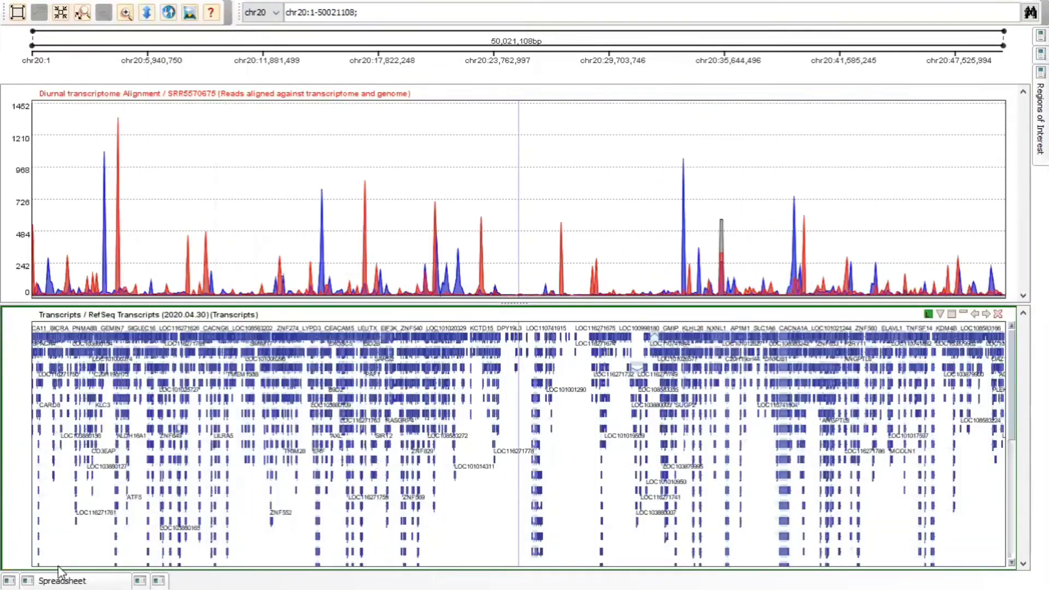
pyautogui.moveTo(58, 565)
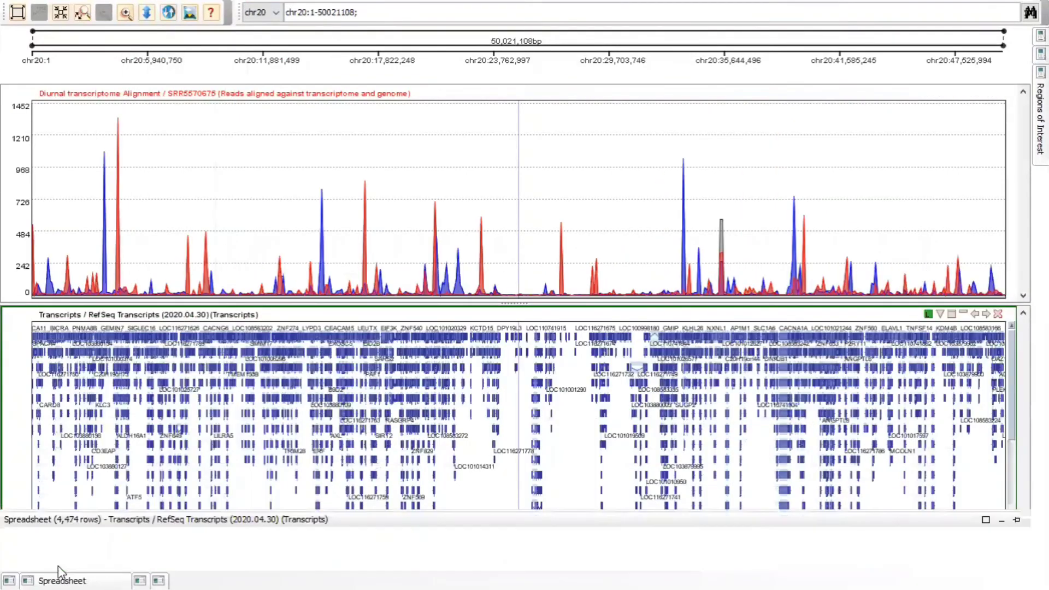
pyautogui.scroll(-20, 319, 487)
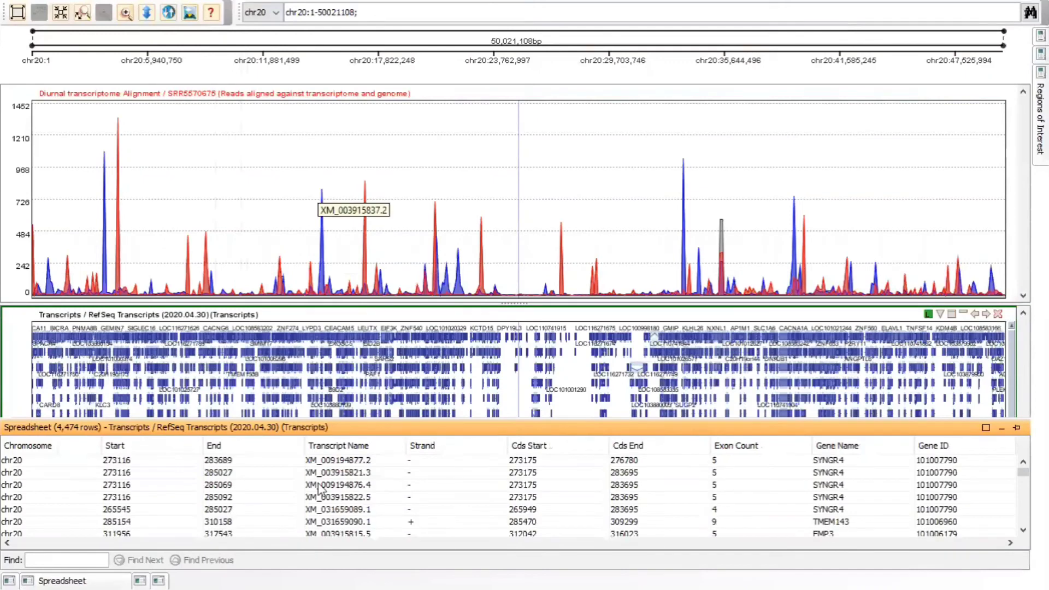
pyautogui.scroll(-2, 316, 488)
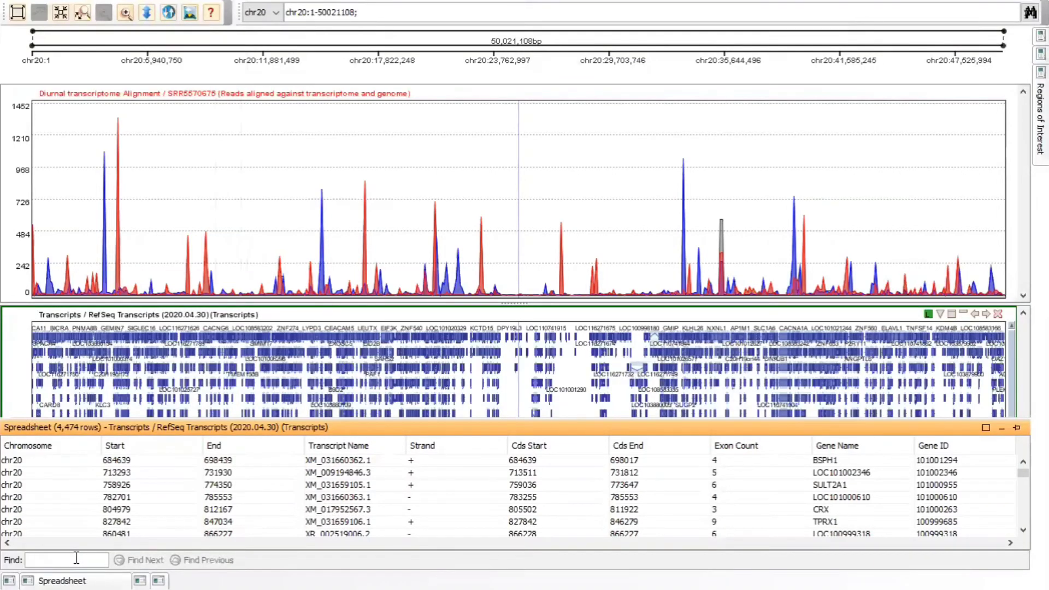
# Search the transcripts spreadsheet for the gene BSPH1 and for the gene CRX
pyautogui.write('BSPH1')
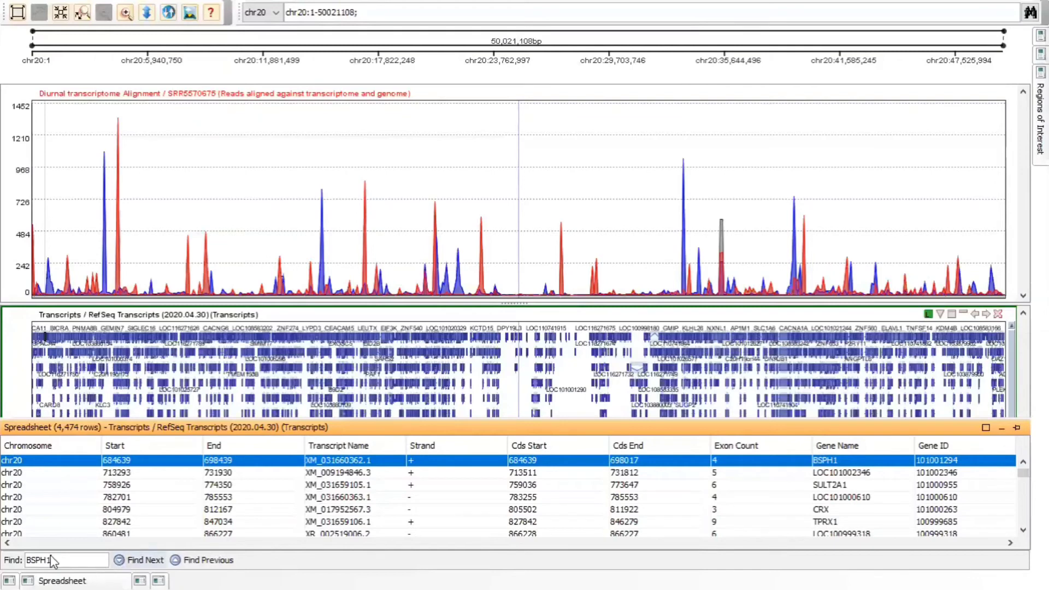
pyautogui.moveTo(71, 560); pyautogui.dragTo(7, 547)
pyautogui.press('BackSpace')
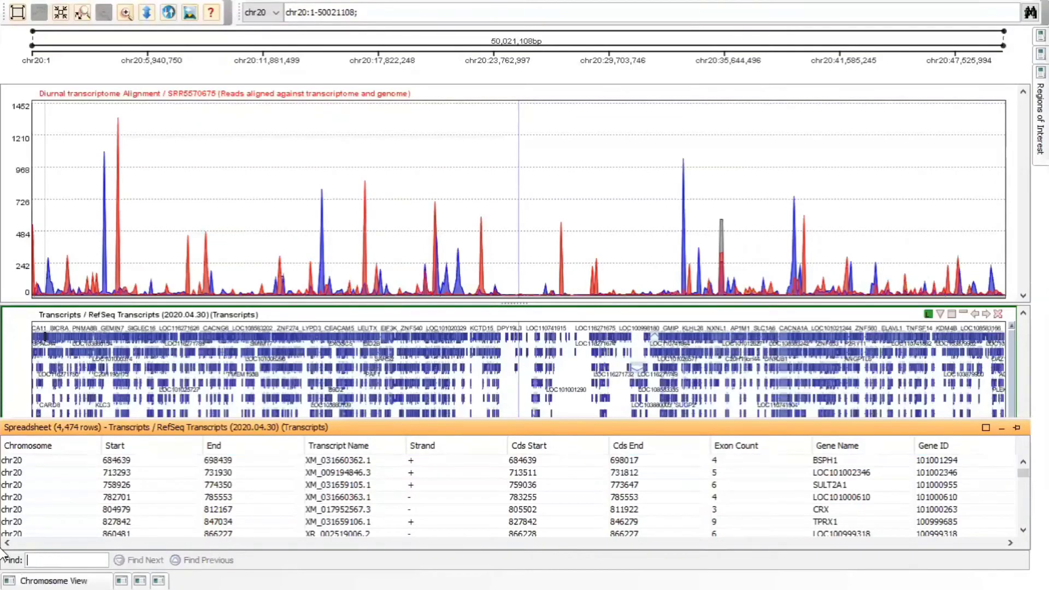
pyautogui.write('CRX')
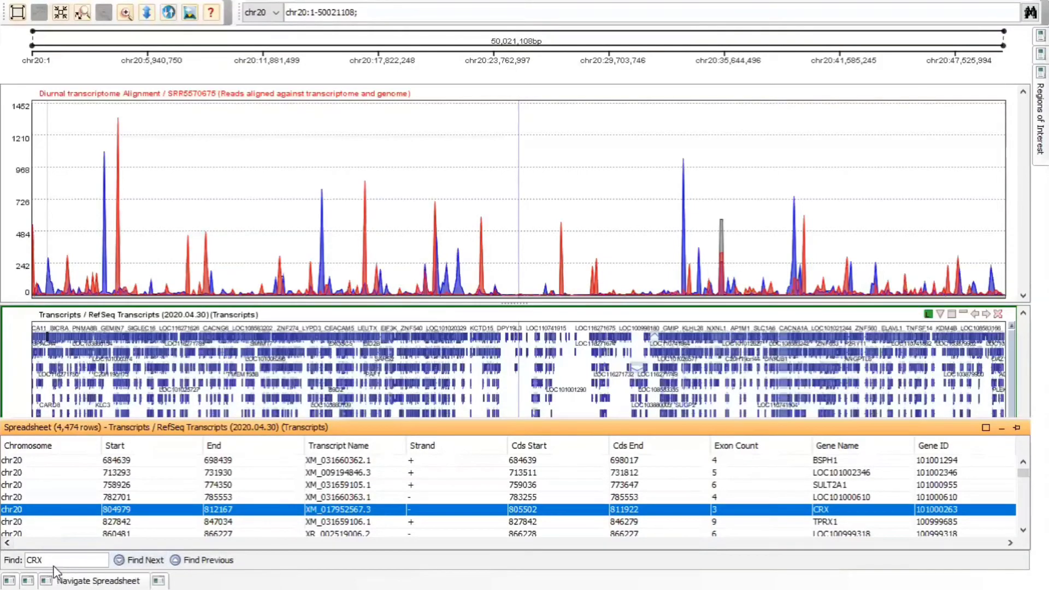
# Load the Novel Spliced Junctions Report of the filtered read list into the Navigate Spreadsheet and widen the browser area
pyautogui.click(65, 578)
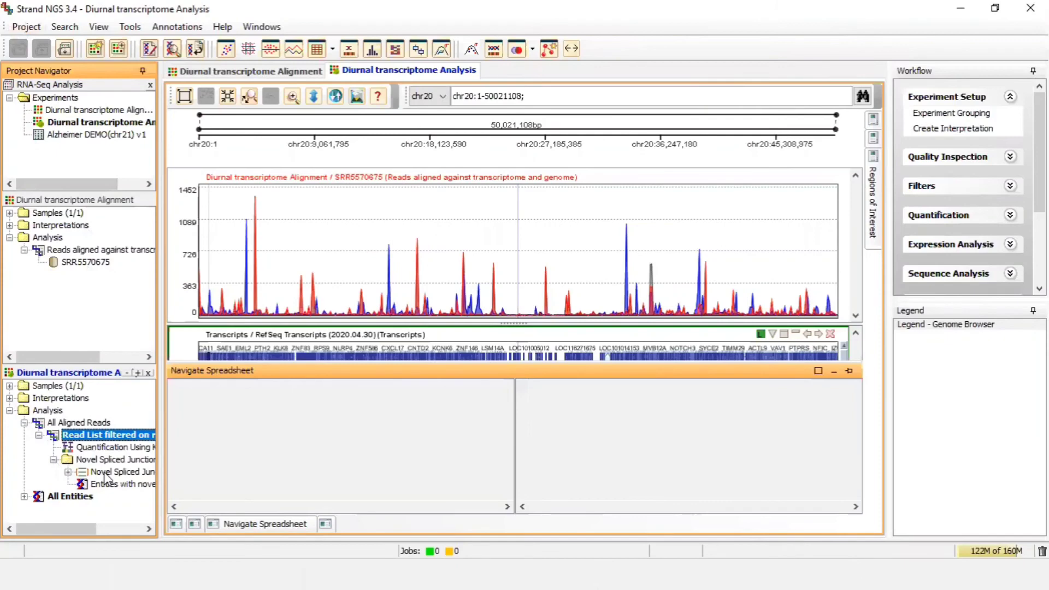
pyautogui.click(105, 473)
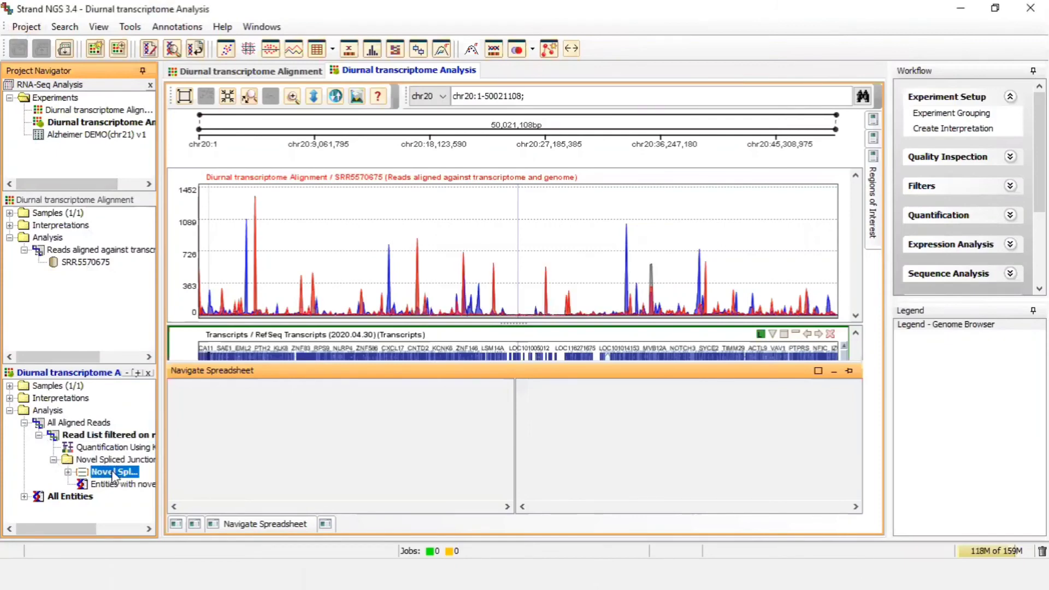
pyautogui.rightClick(113, 475)
pyautogui.click(143, 473)
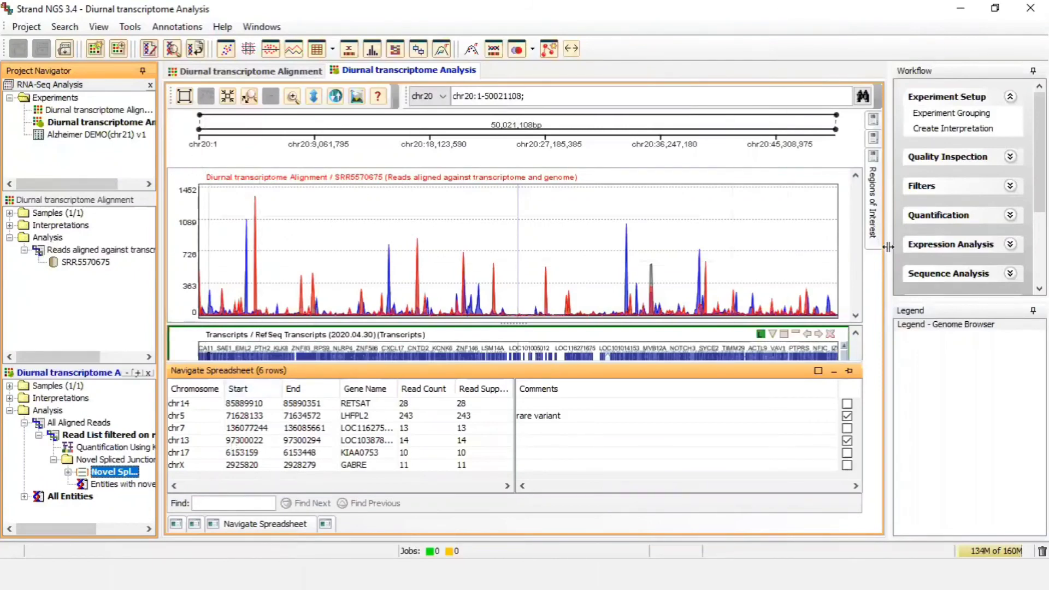
pyautogui.moveTo(888, 248); pyautogui.dragTo(953, 259)
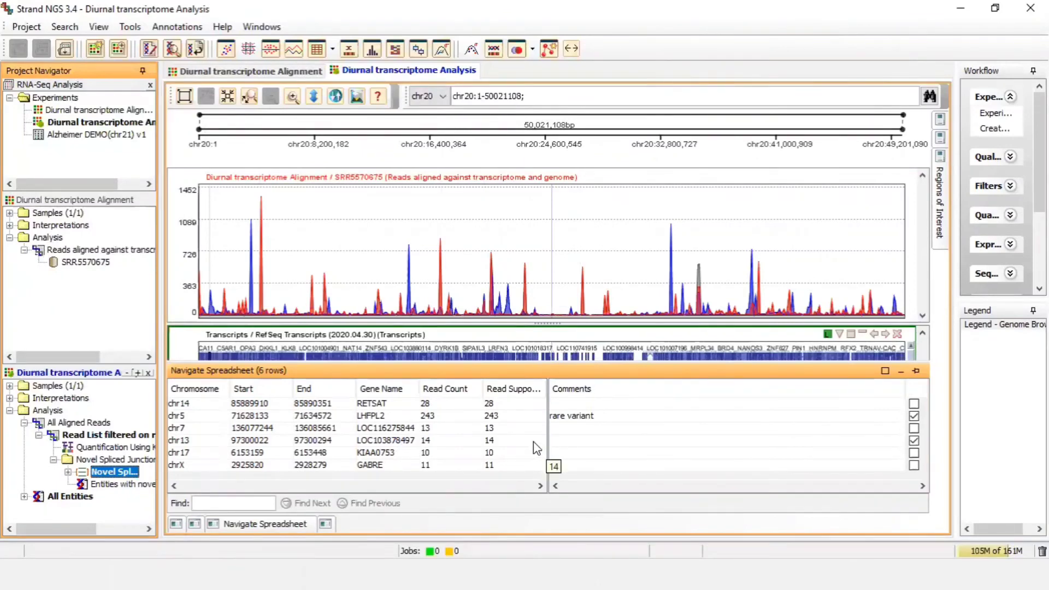
# Add the comment "rare variant" to the chr13 junction of LOC103878497 and save the navigation spreadsheet
pyautogui.click(573, 440)
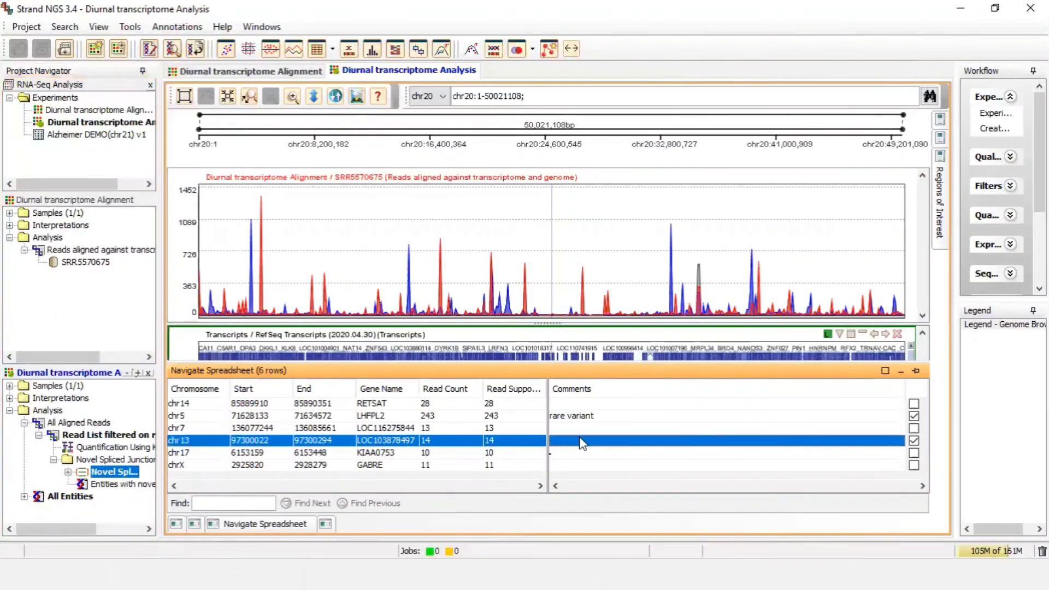
pyautogui.click(583, 440)
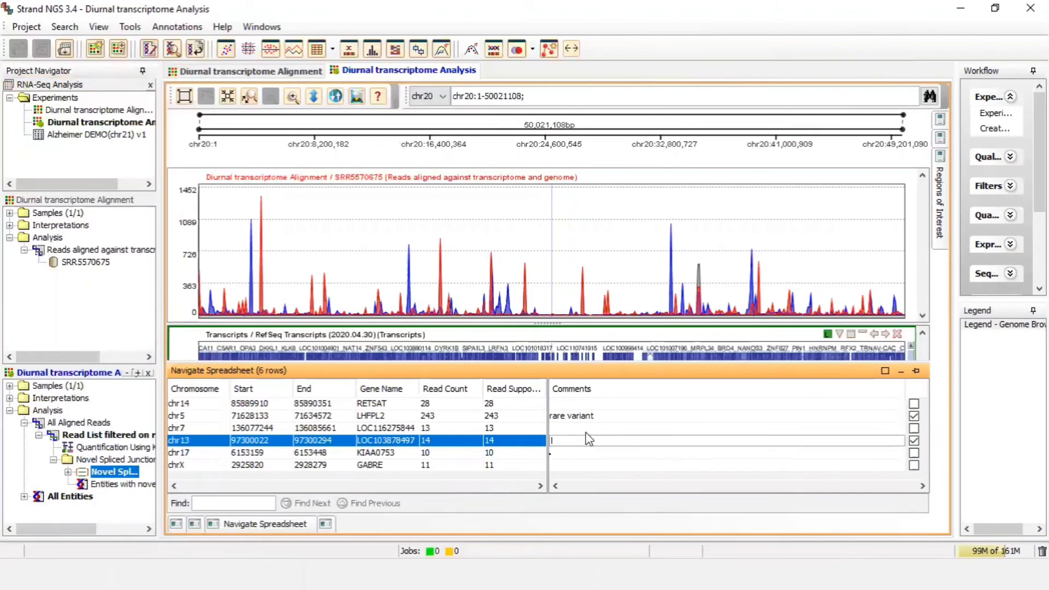
pyautogui.write('rare variant')
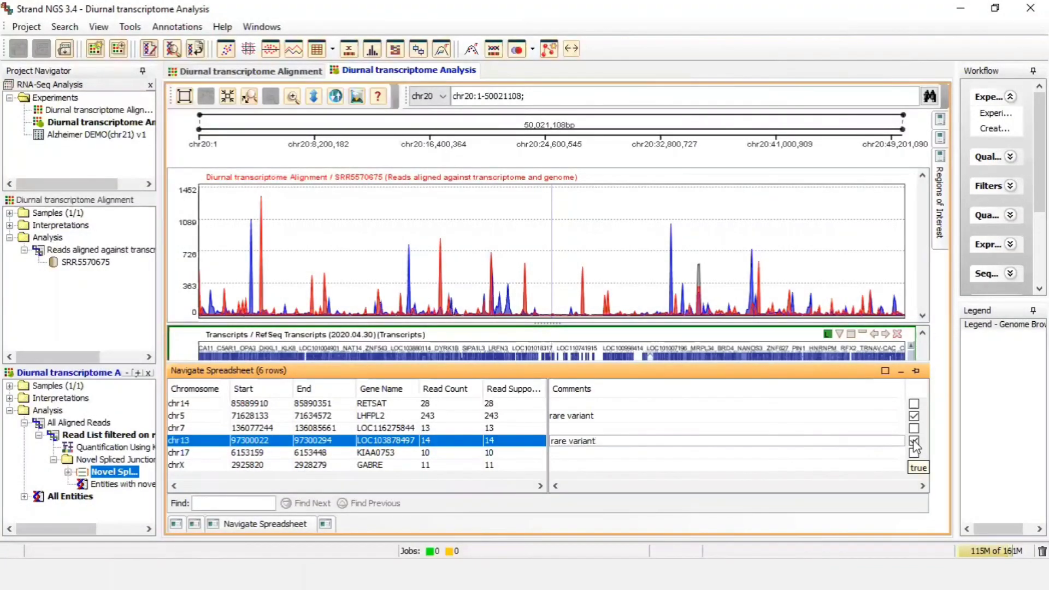
pyautogui.click(755, 466)
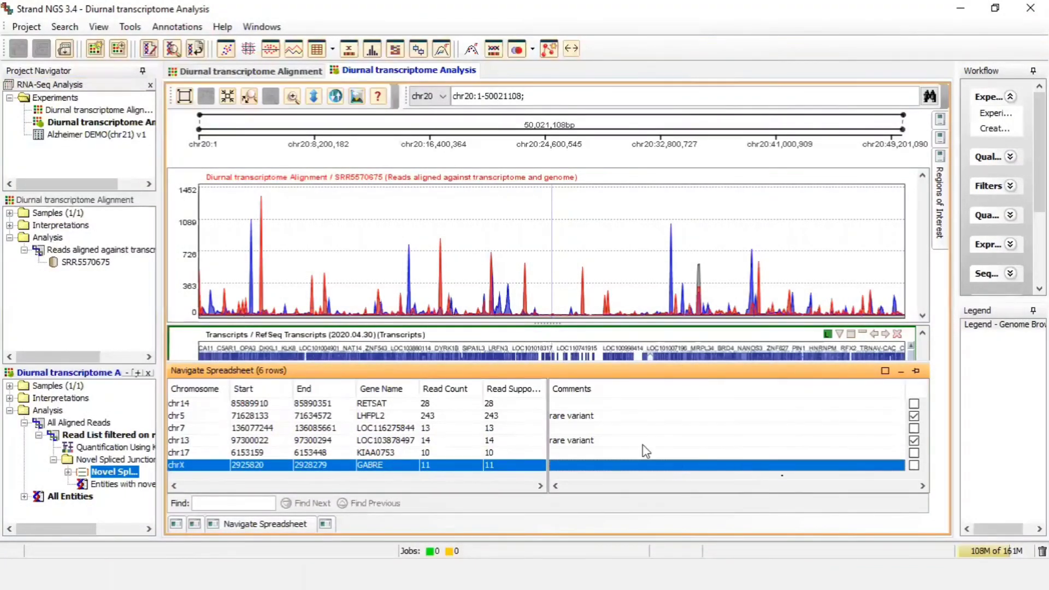
pyautogui.rightClick(512, 425)
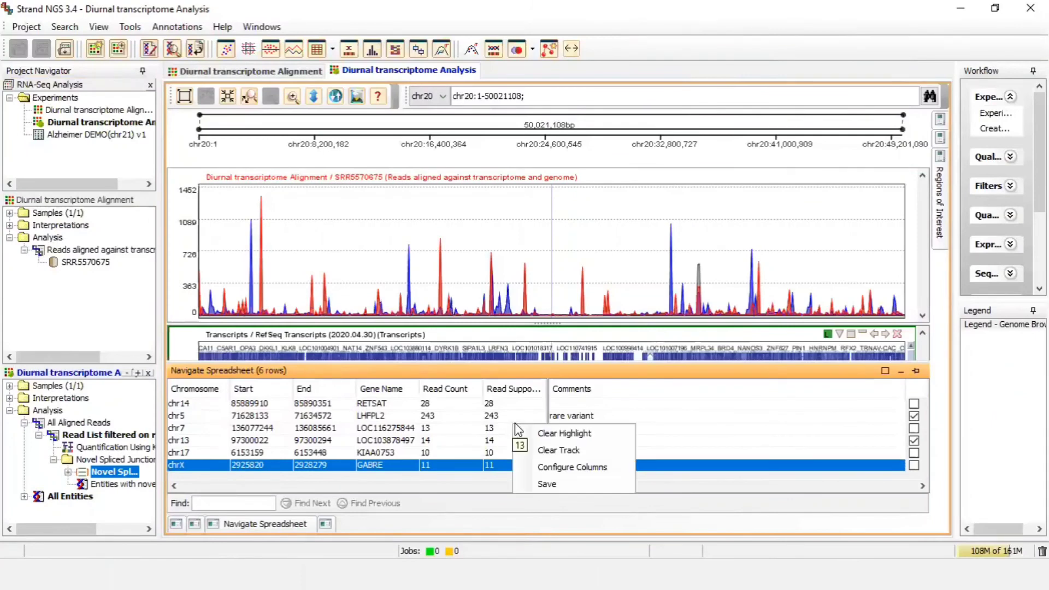
pyautogui.click(546, 484)
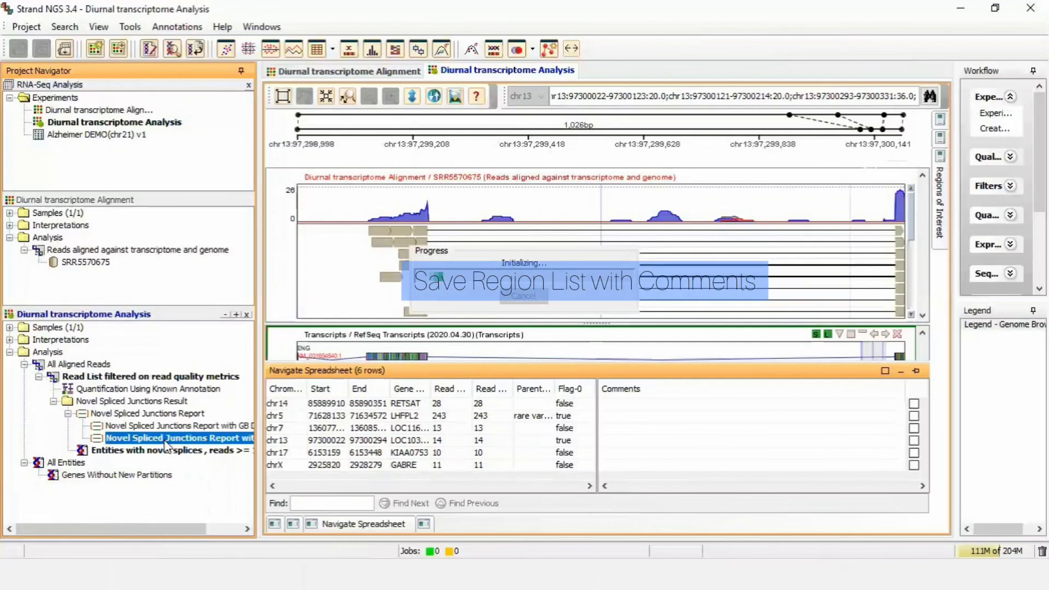
# Save the selected Novel Spliced Junctions Report as a region list with comments and inspect the new list's comment and flag columns
pyautogui.rightClick(167, 443)
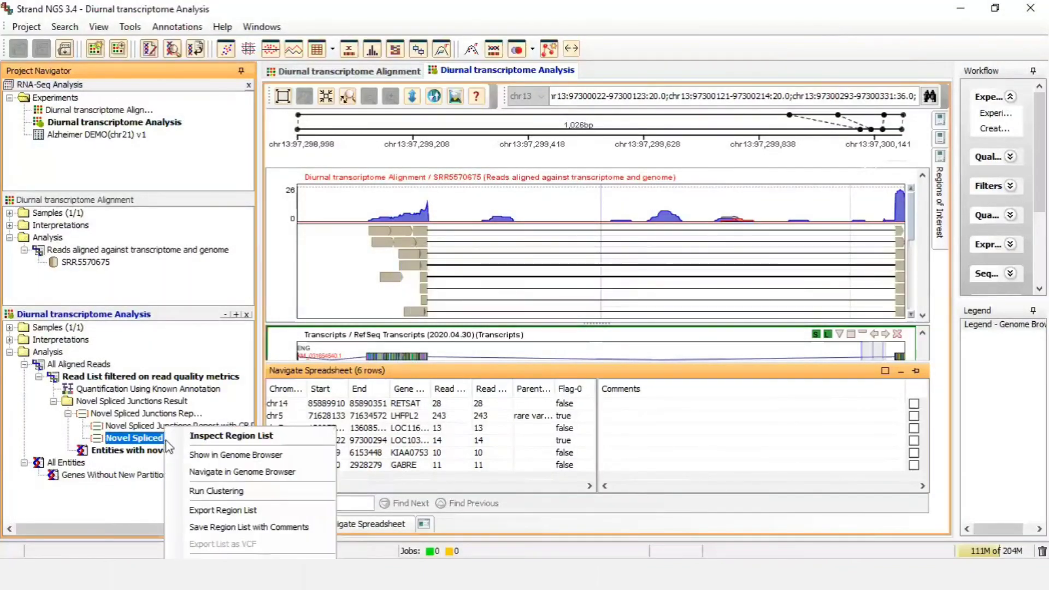
pyautogui.click(212, 527)
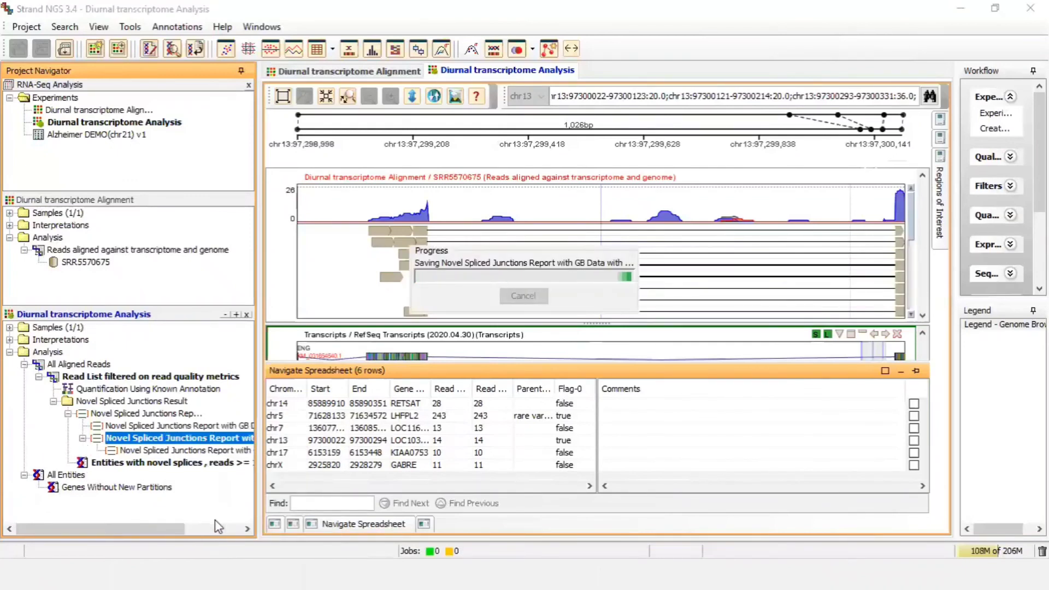
pyautogui.click(166, 452)
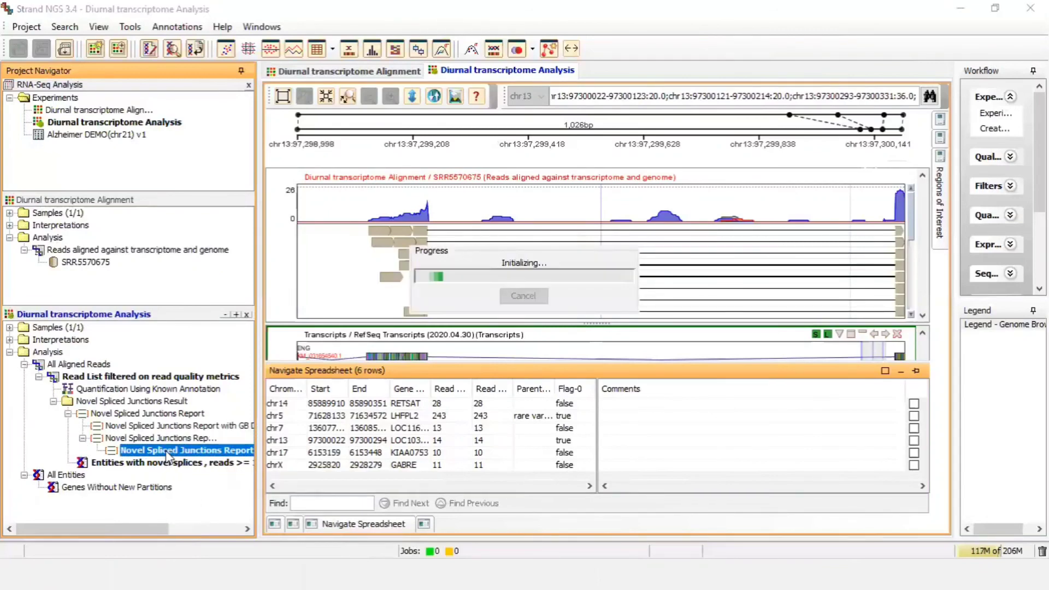
pyautogui.moveTo(392, 457); pyautogui.dragTo(498, 455)
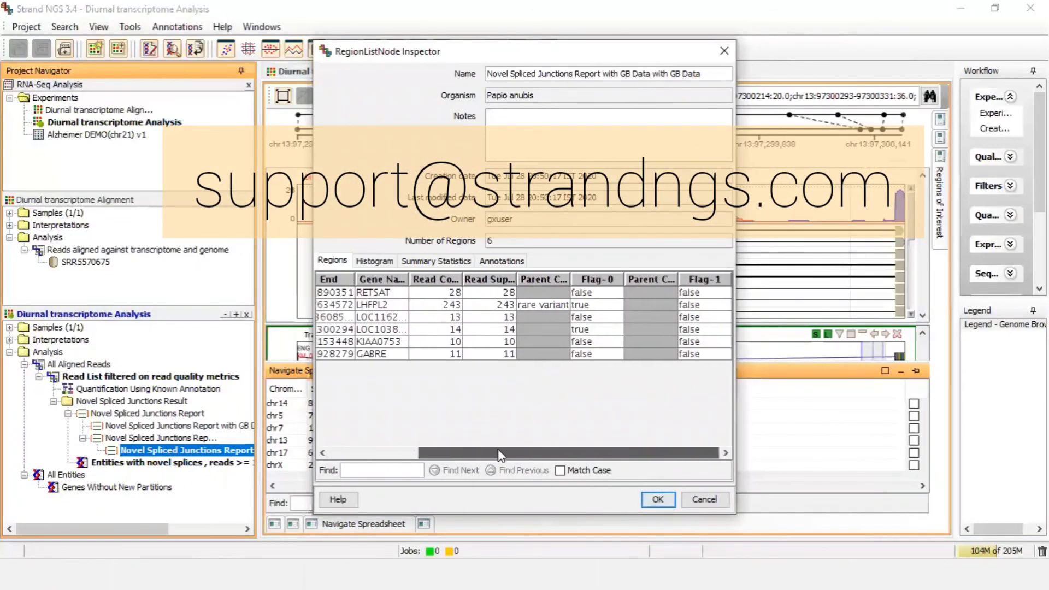